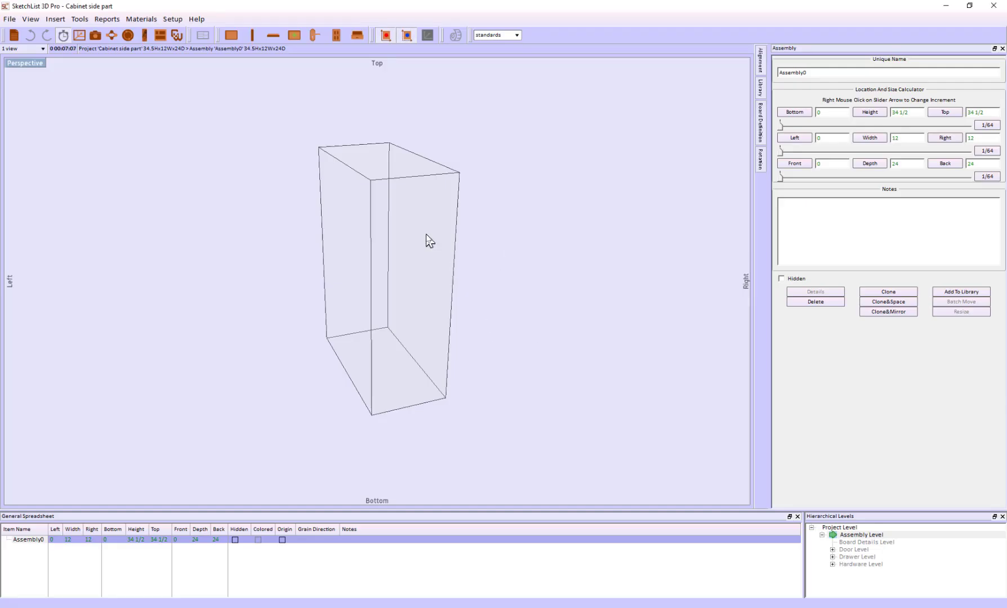
Insert a vertical board as the left side of the 34 1/2 × 12 × 24 assembly.
{"action": "left_click_drag", "start_coordinate": [427, 235], "coordinate": [447, 244]}
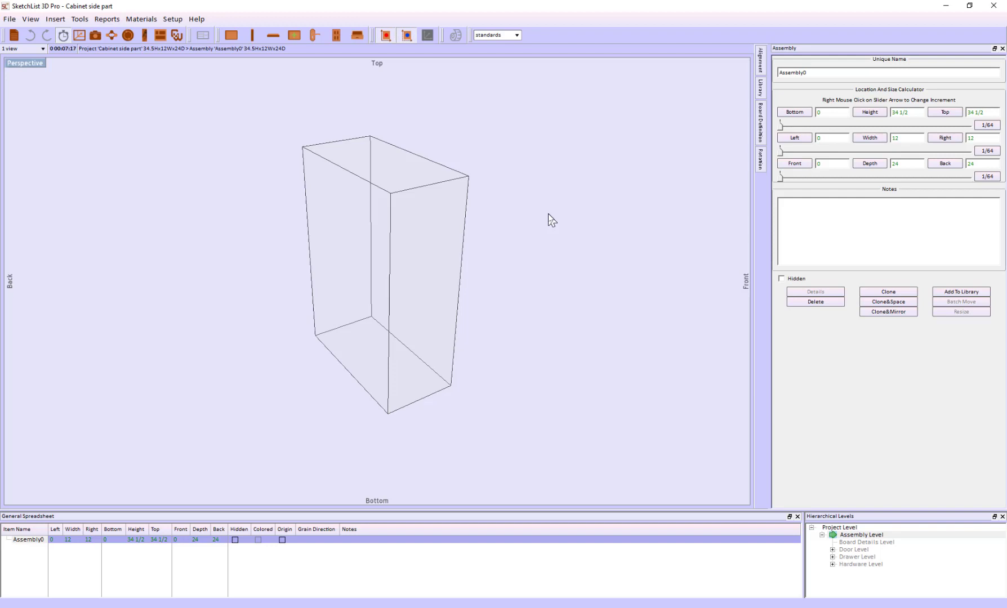
{"action": "left_click_drag", "start_coordinate": [429, 278], "coordinate": [400, 286]}
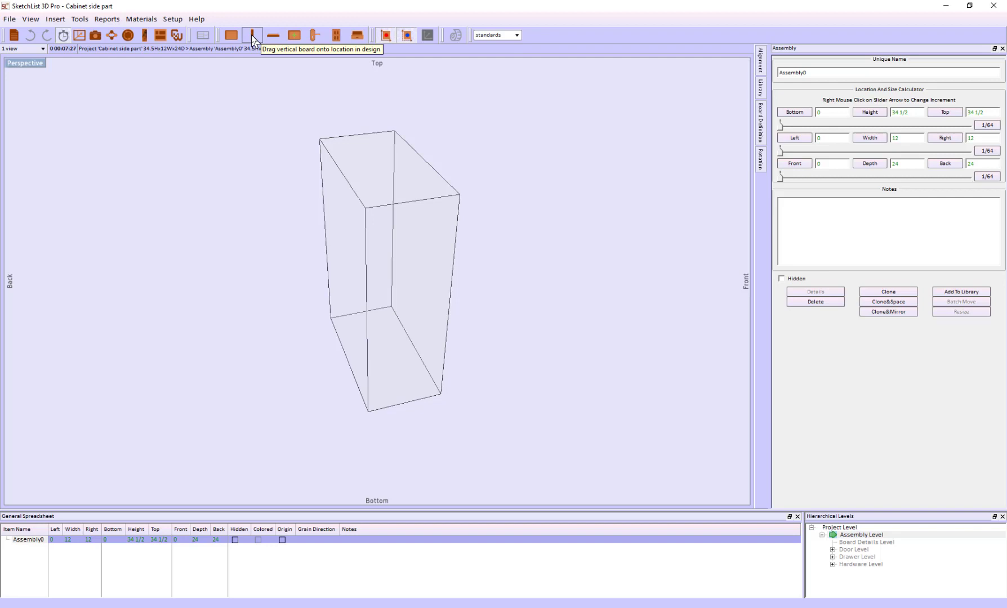
{"action": "left_click_drag", "start_coordinate": [252, 36], "coordinate": [363, 366]}
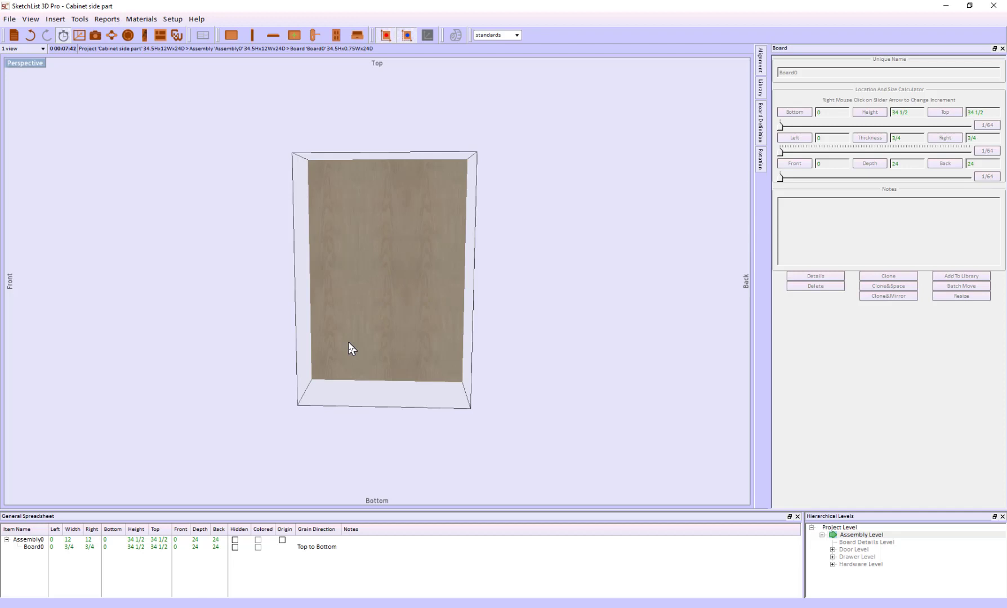
Open the side board at board-details level and select its right surface.
{"action": "scroll", "coordinate": [410, 331], "scroll_direction": "up", "scroll_amount": 2}
{"action": "scroll", "coordinate": [410, 330], "scroll_direction": "up", "scroll_amount": 2}
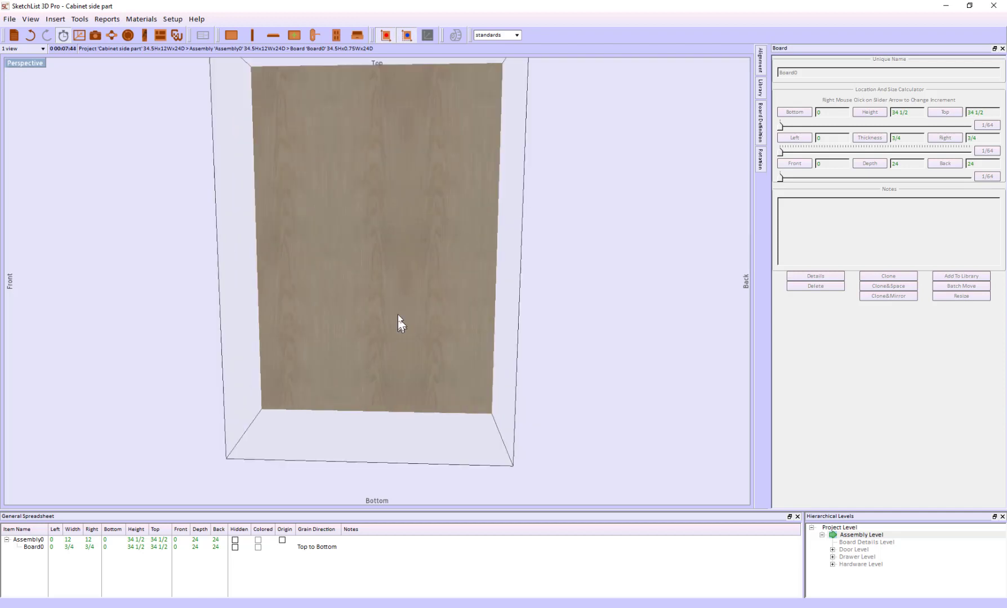
{"action": "left_click", "coordinate": [362, 298]}
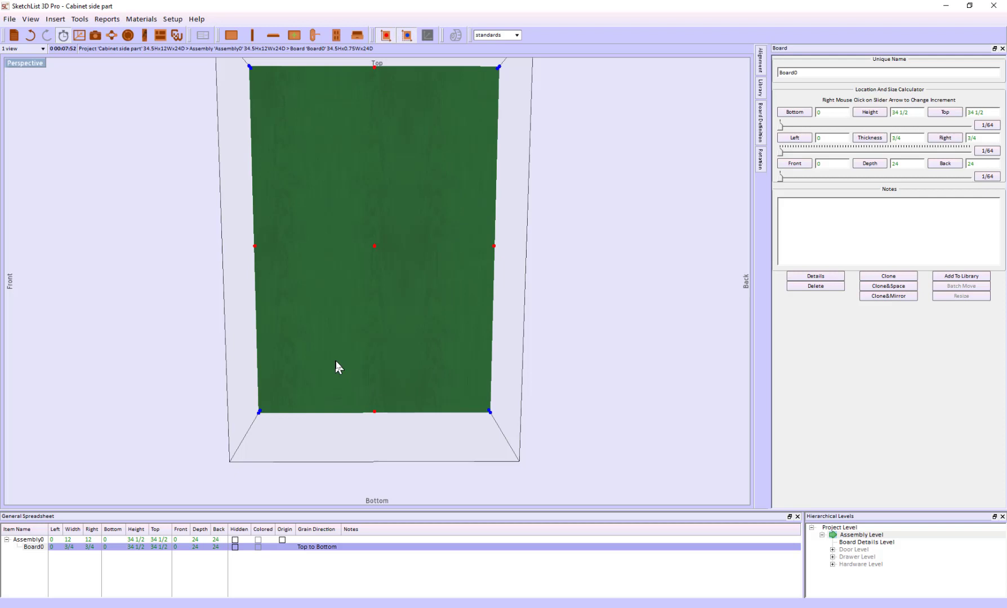
{"action": "left_click", "coordinate": [454, 407]}
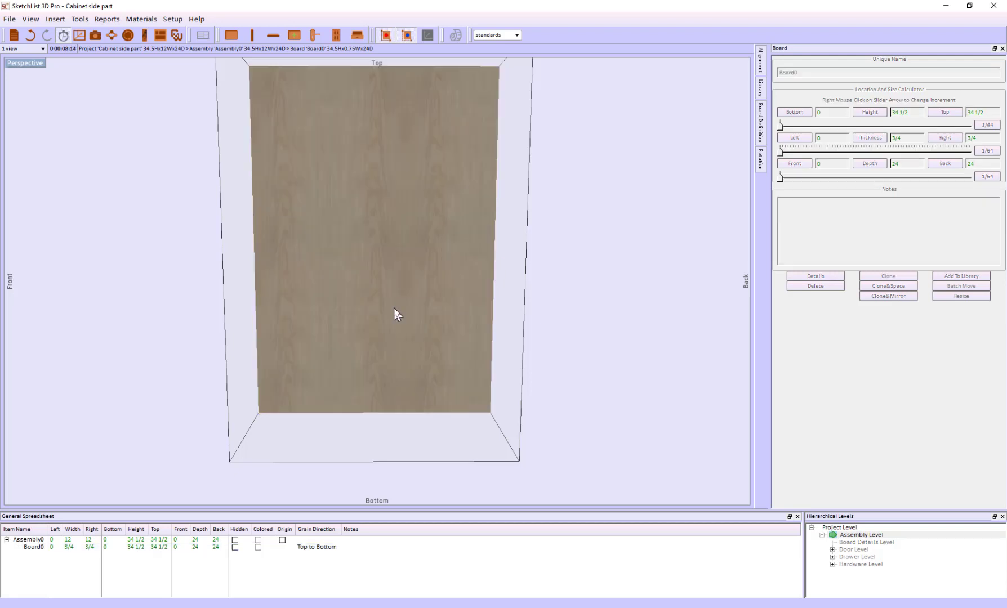
{"action": "double_click", "coordinate": [385, 276]}
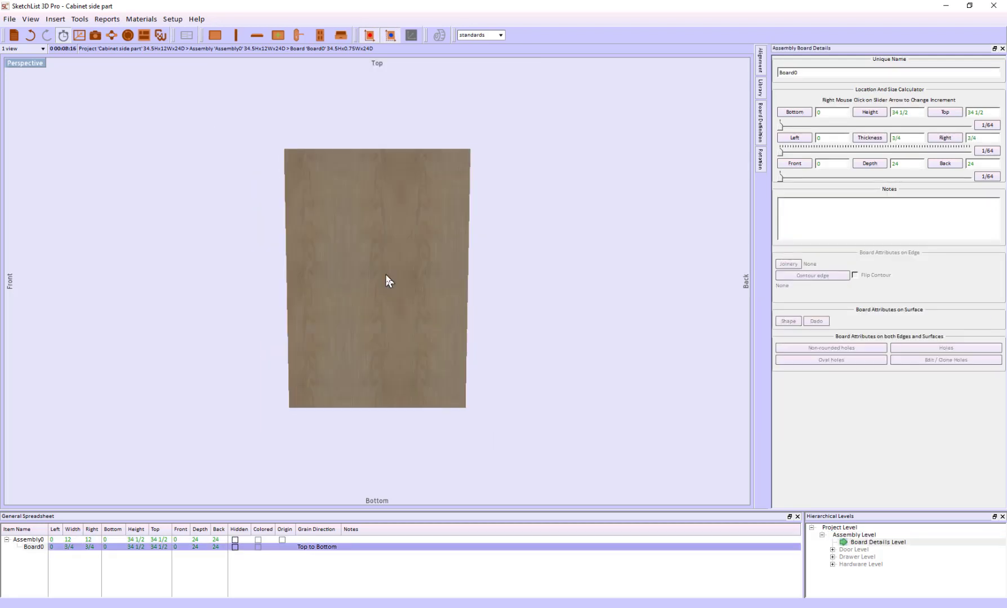
{"action": "left_click", "coordinate": [386, 276]}
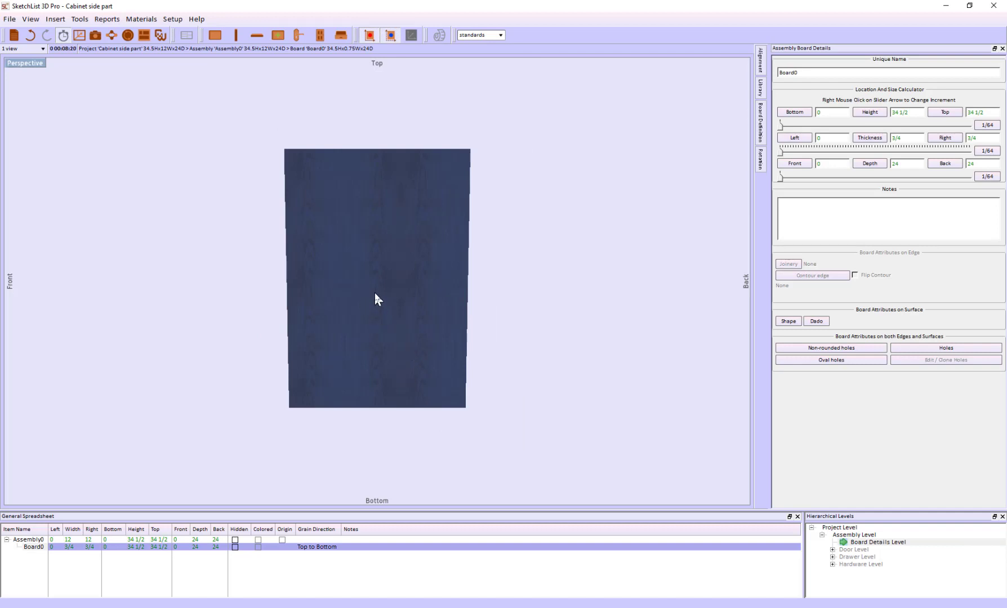
Cut a dado across the board's right surface at A 4, with height 3/4, width 24 and depth 3/8.
{"action": "left_click", "coordinate": [817, 322]}
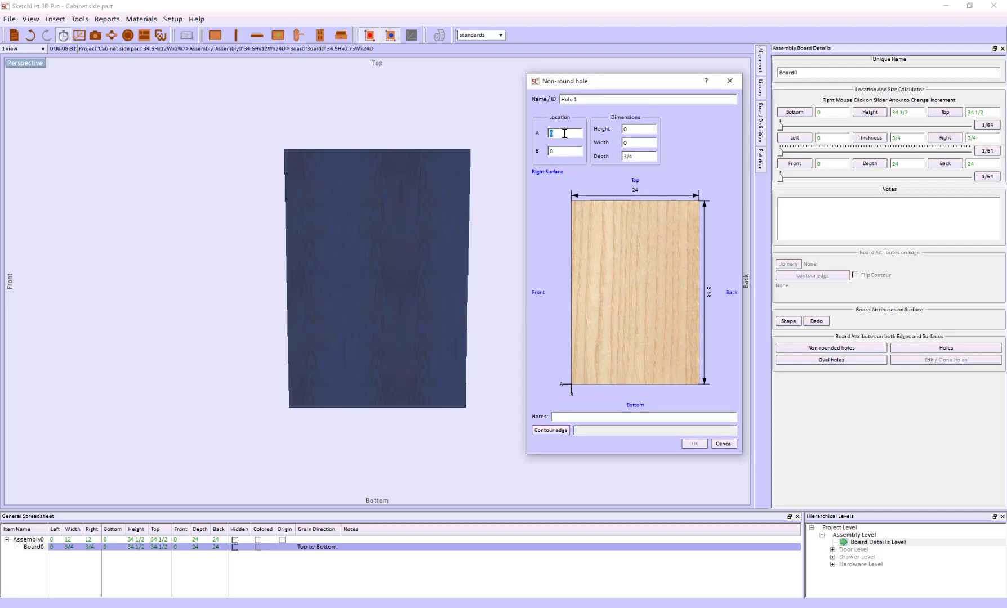
{"action": "type", "text": "4"}
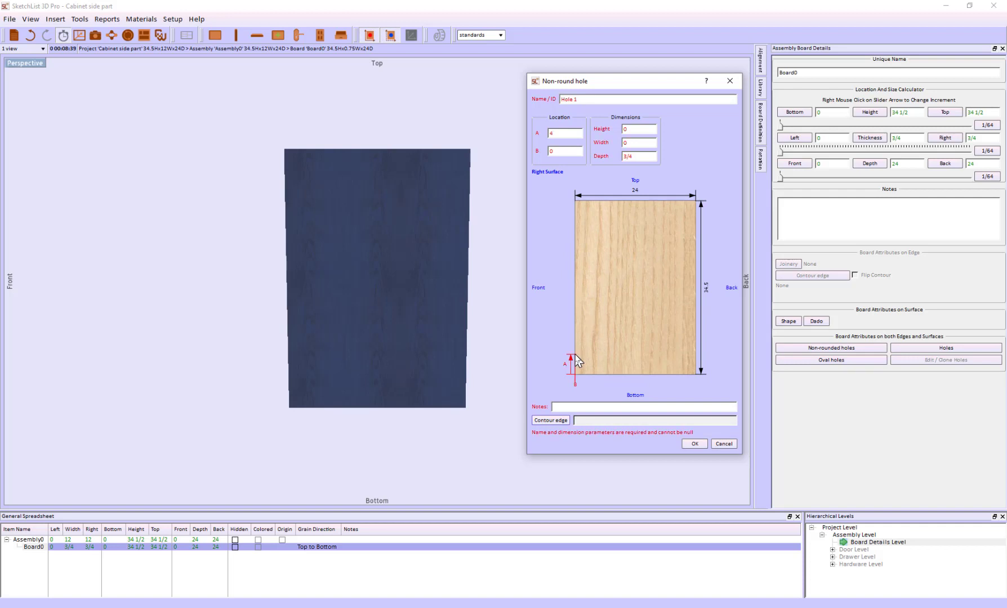
{"action": "double_click", "coordinate": [635, 129]}
{"action": "key", "text": "BackSpace"}
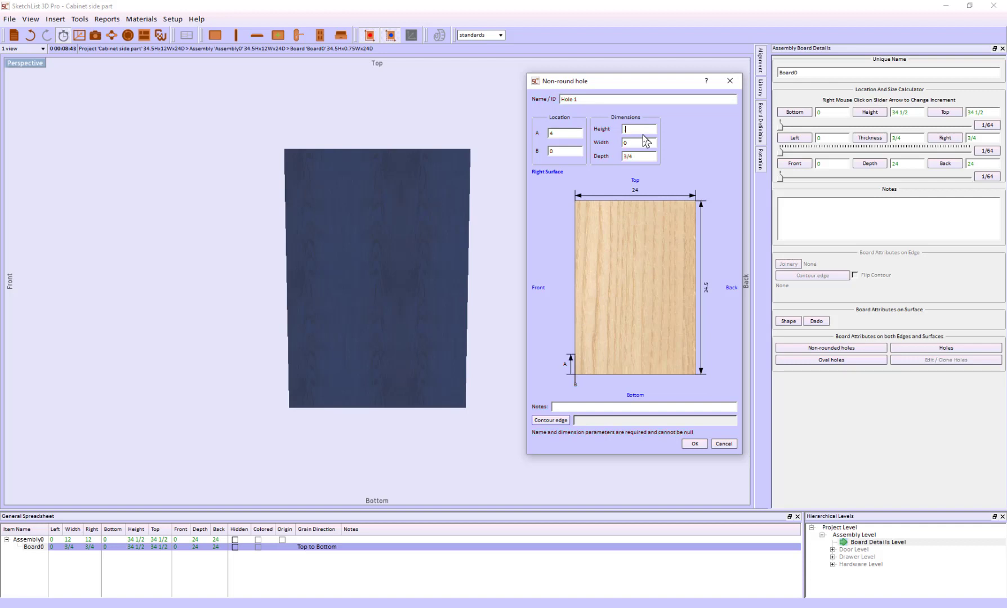
{"action": "type", "text": "3/4"}
{"action": "double_click", "coordinate": [648, 143]}
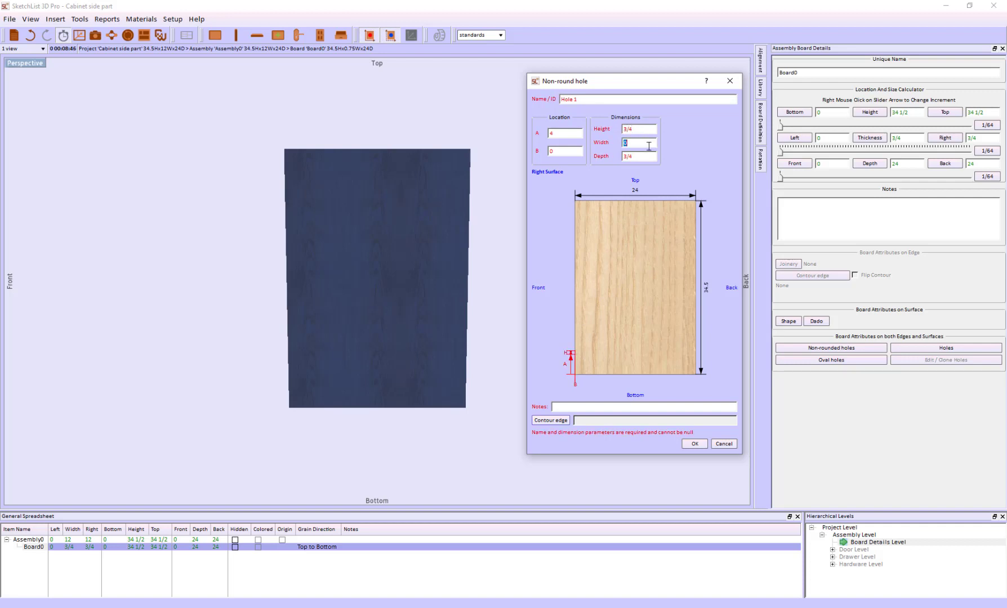
{"action": "type", "text": "24"}
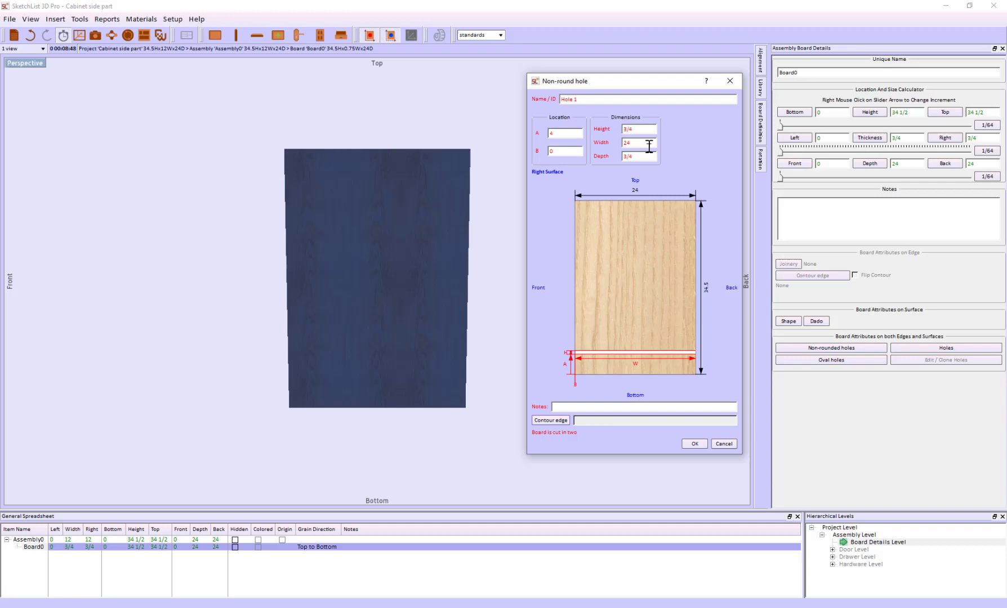
{"action": "double_click", "coordinate": [651, 158]}
{"action": "type", "text": "3/8"}
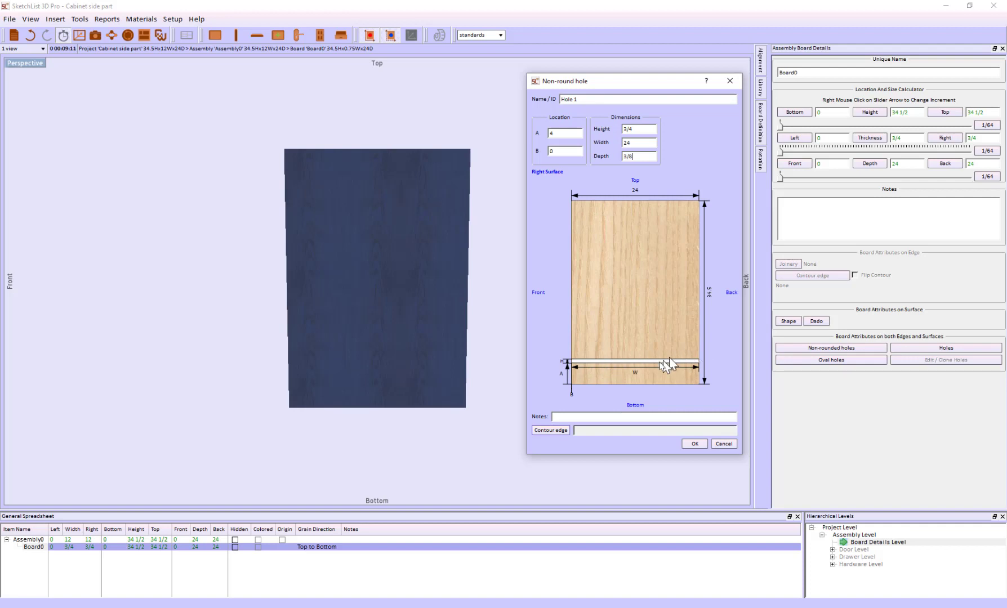
{"action": "left_click", "coordinate": [694, 444]}
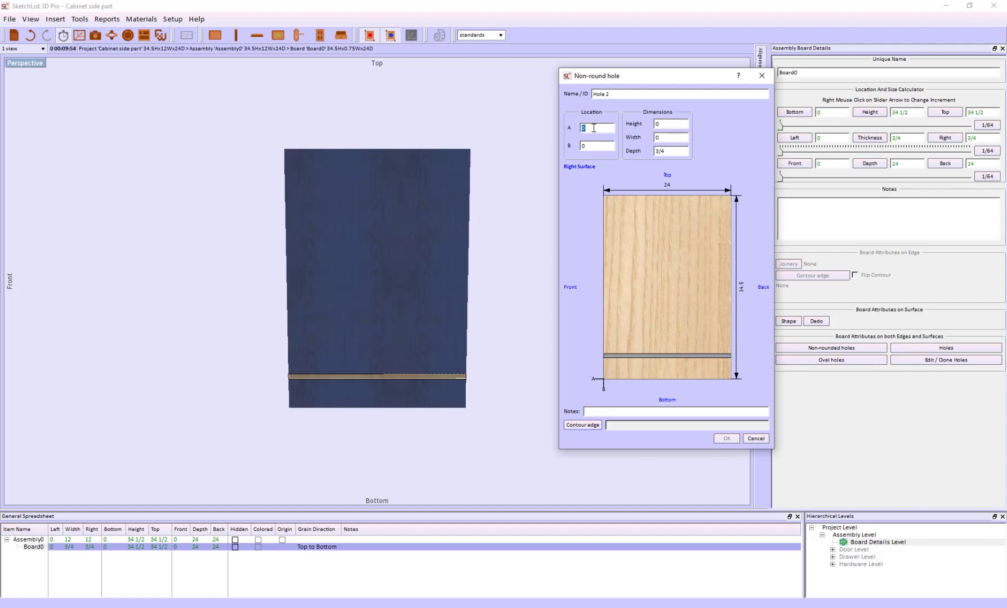
Cut a rabbet along the board's top edge at A 33.75, with height 3/4, width 24 and depth 3/8.
{"action": "type", "text": "3"}
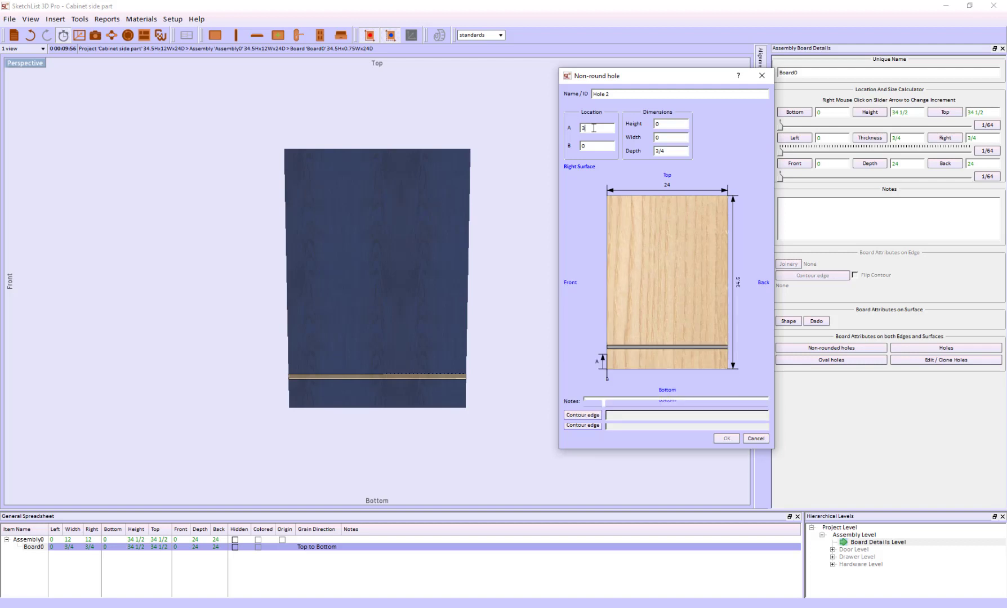
{"action": "type", "text": "3.75"}
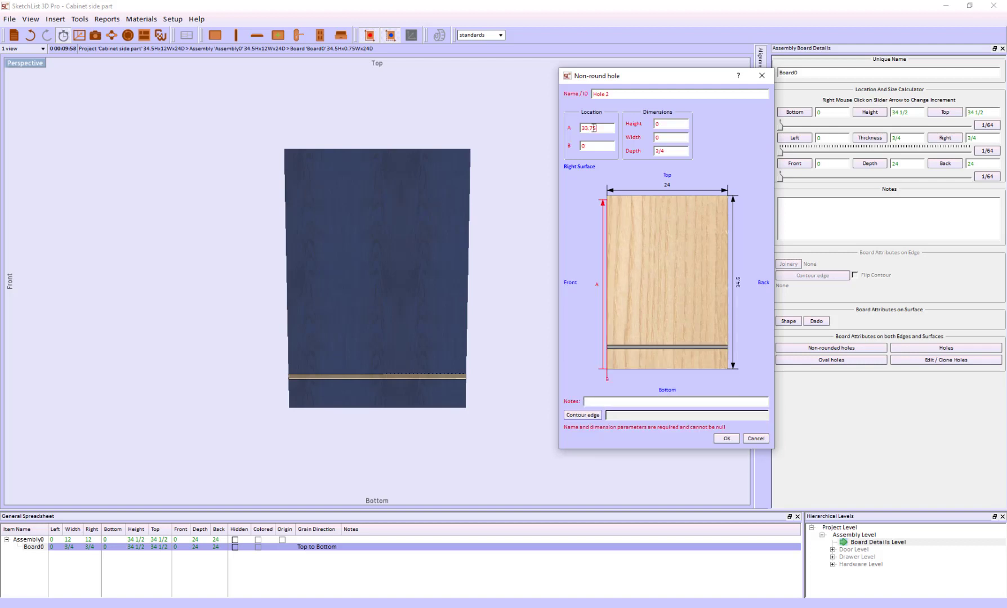
{"action": "double_click", "coordinate": [665, 127]}
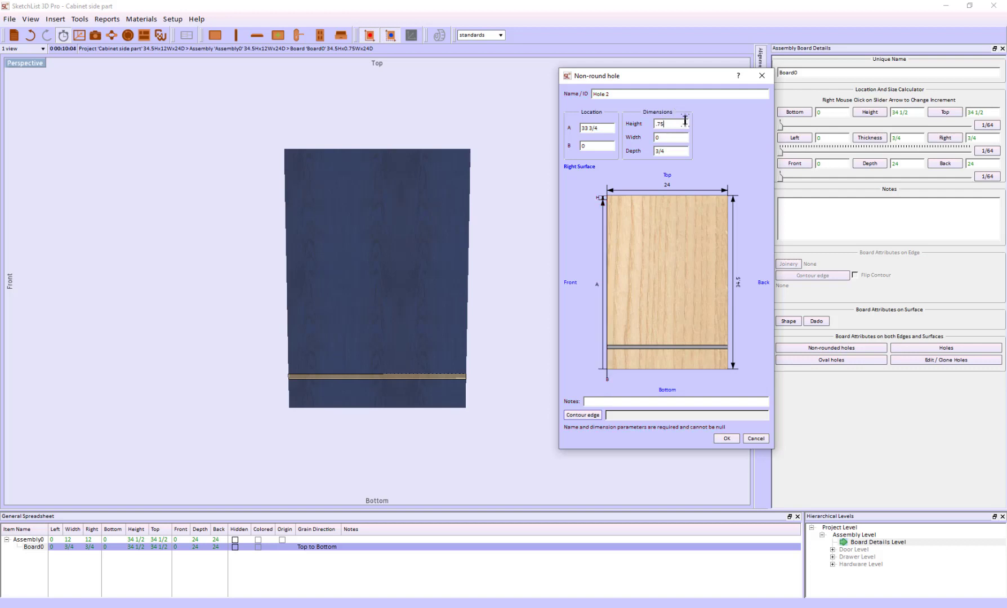
{"action": "double_click", "coordinate": [683, 139]}
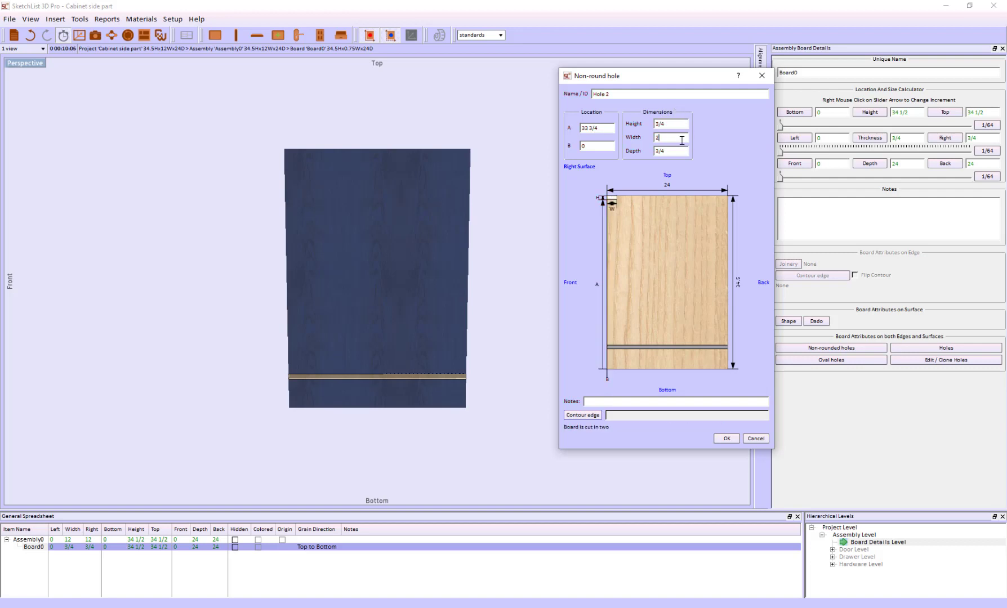
{"action": "type", "text": "24"}
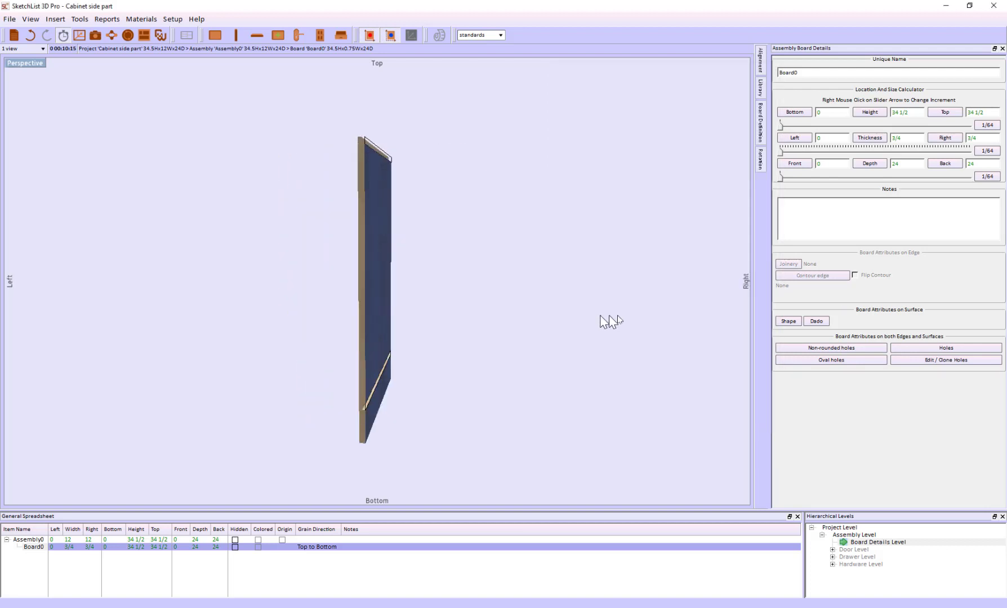
Cut a vertical dado near the back edge at A 4 3/4 and B 22.5, with height 29, width 3/4 and depth 3/8.
{"action": "left_click_drag", "start_coordinate": [602, 321], "coordinate": [485, 325]}
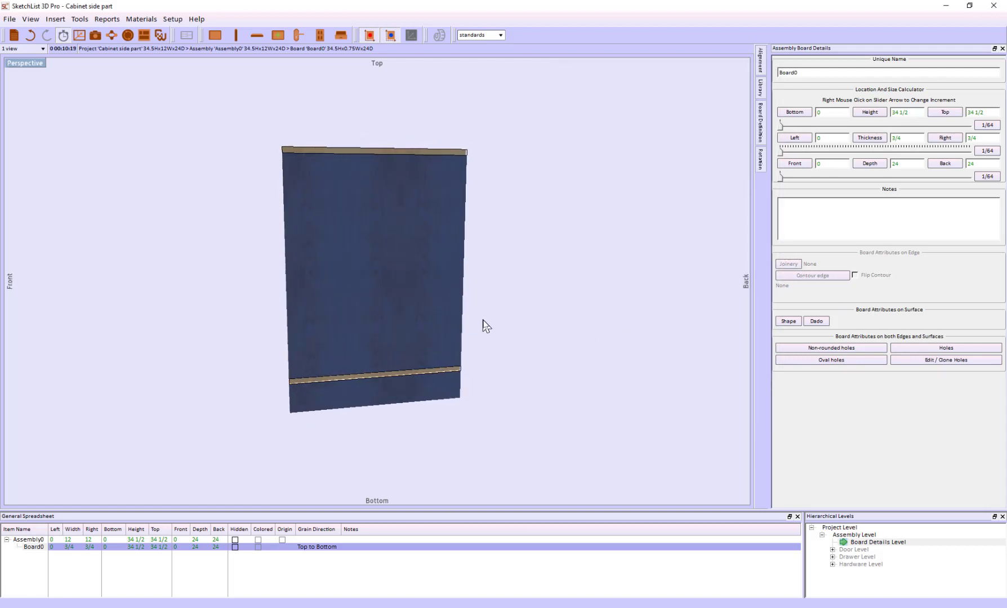
{"action": "left_click", "coordinate": [816, 321]}
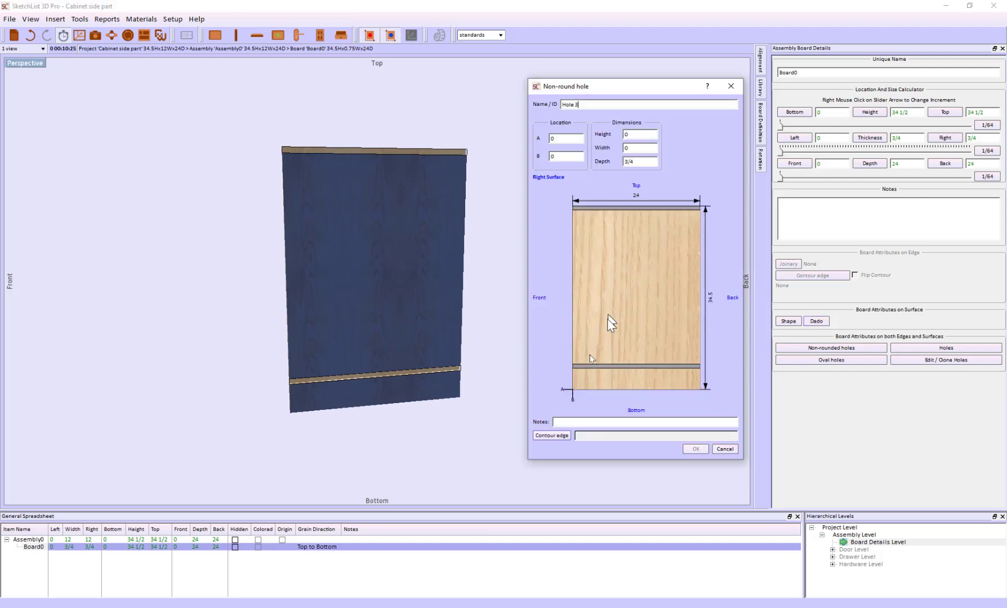
{"action": "double_click", "coordinate": [569, 138]}
{"action": "type", "text": "4 3/4"}
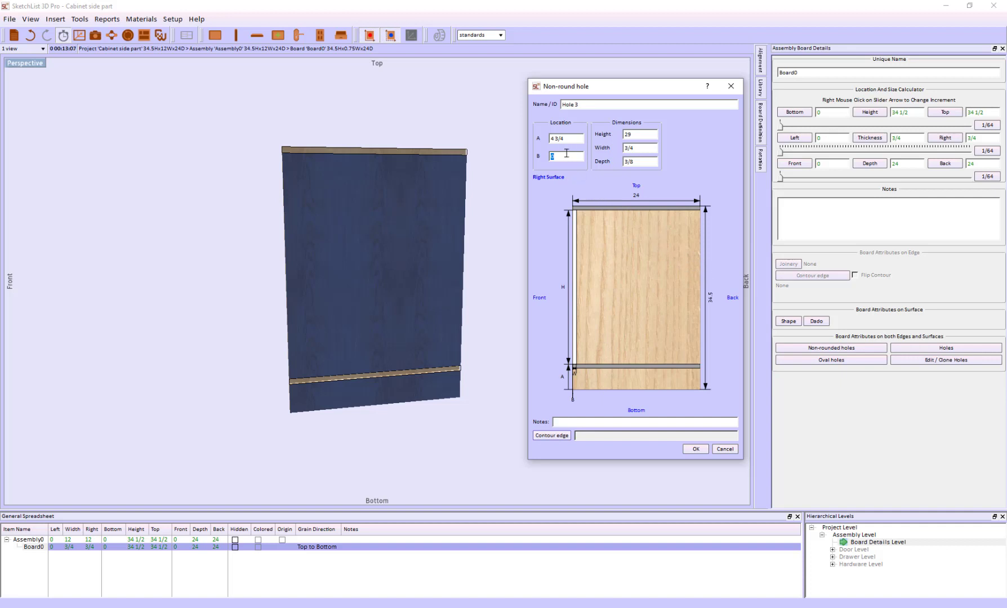
{"action": "type", "text": "2"}
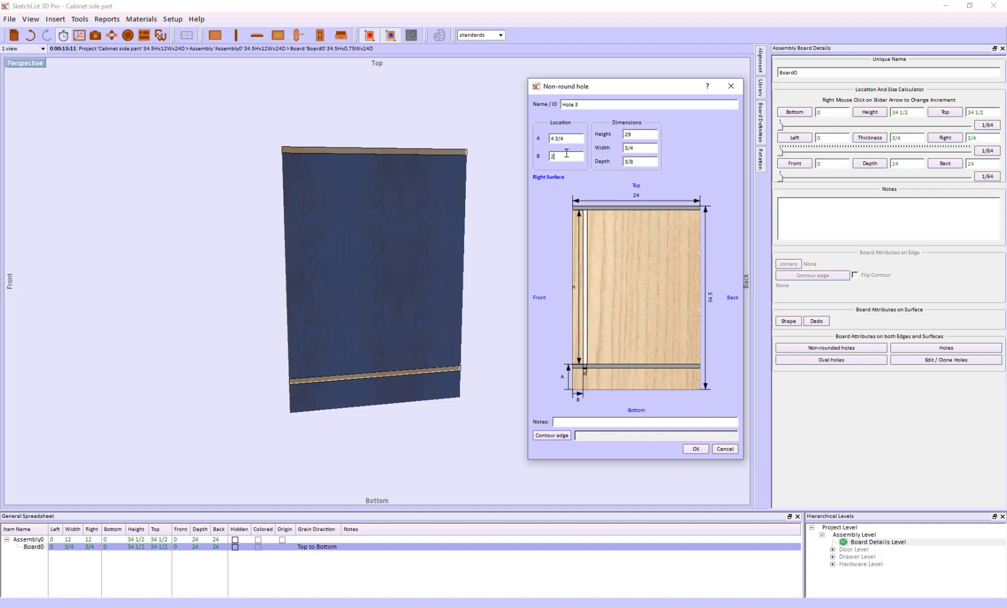
{"action": "type", "text": "2"}
{"action": "type", "text": "22.5"}
{"action": "key", "text": "Return"}
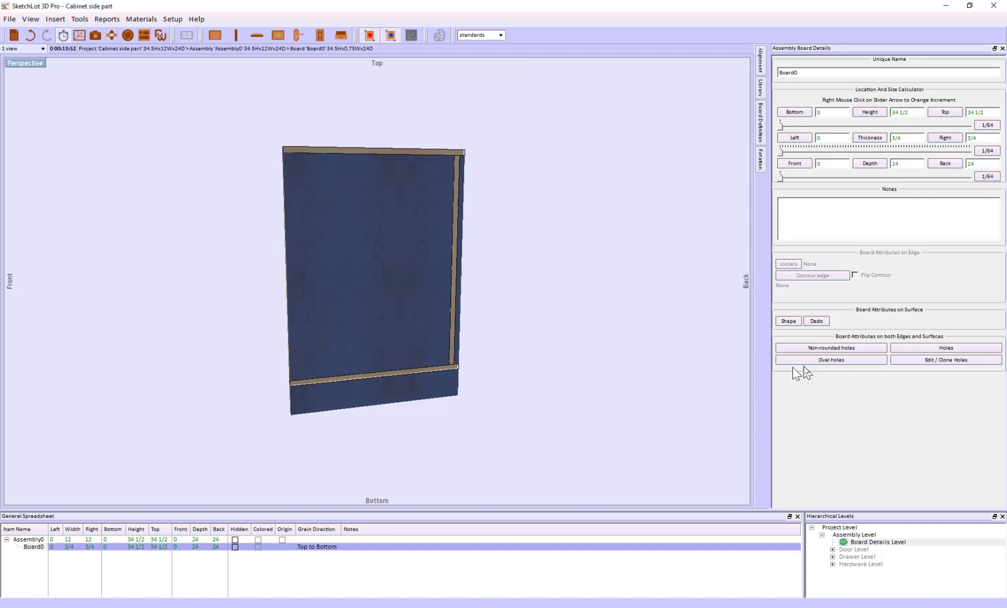
Add a round hole of diameter 1/4 and depth 3/4 at A 7, B 1 1/2 near the board's front edge.
{"action": "left_click", "coordinate": [947, 348]}
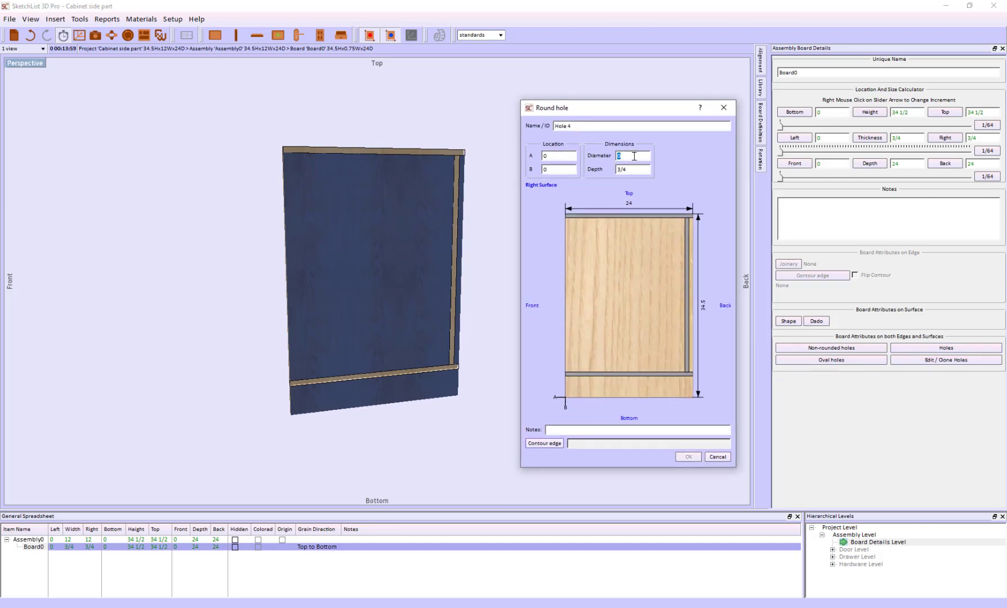
{"action": "type", "text": ".25"}
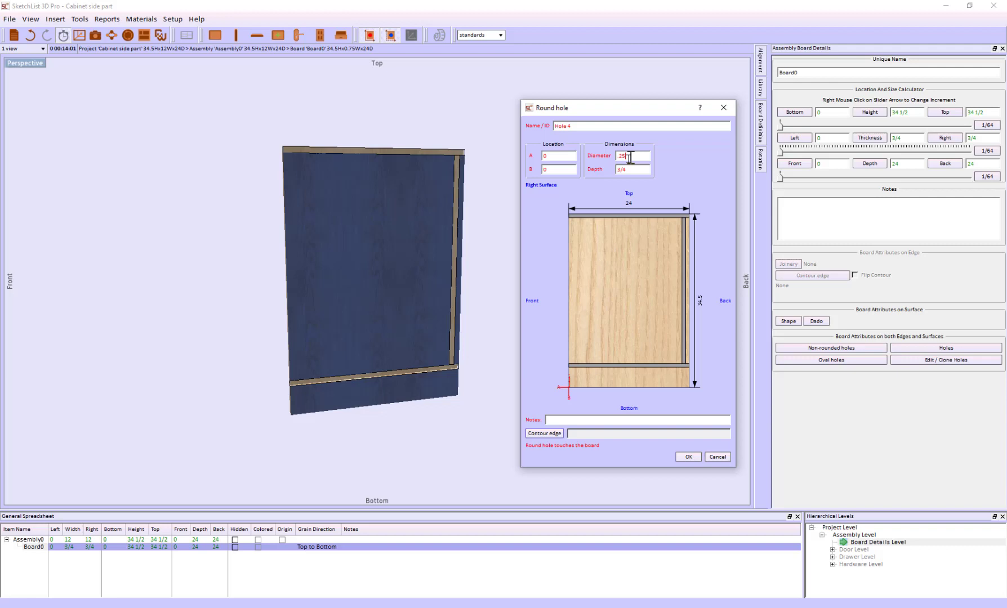
{"action": "double_click", "coordinate": [559, 156]}
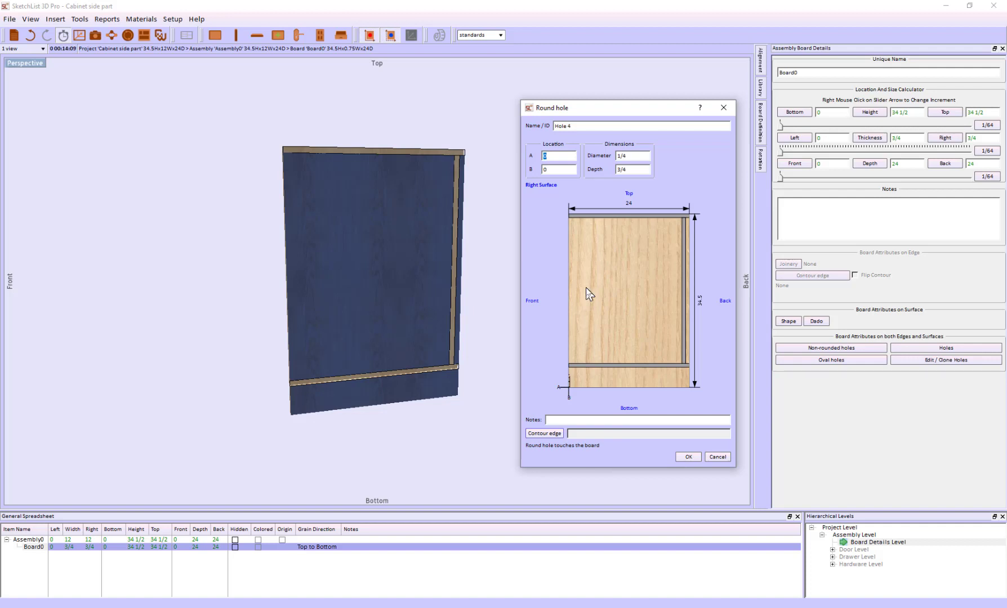
{"action": "type", "text": "3"}
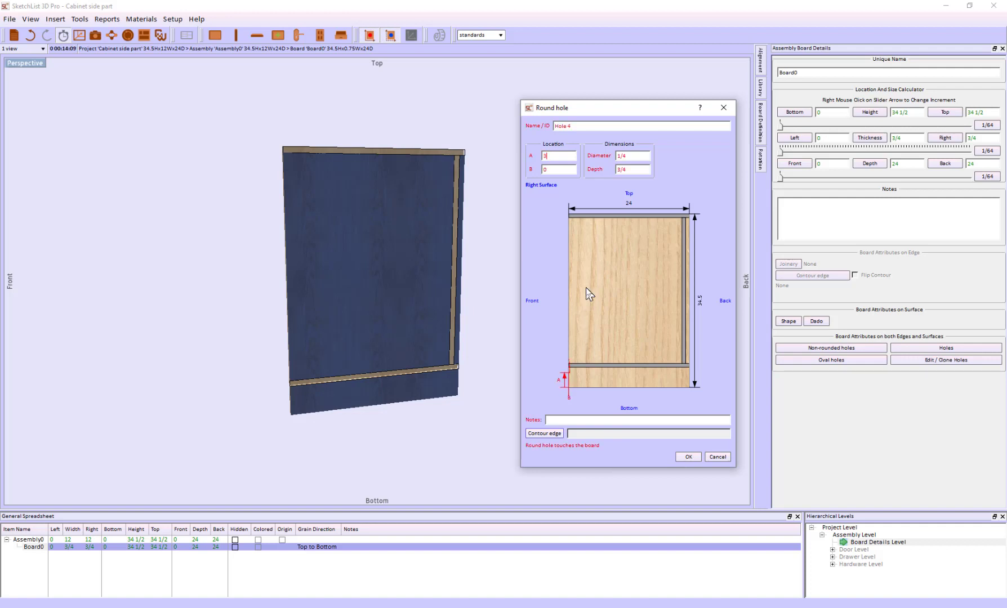
{"action": "double_click", "coordinate": [558, 156]}
{"action": "type", "text": "7"}
{"action": "double_click", "coordinate": [563, 170]}
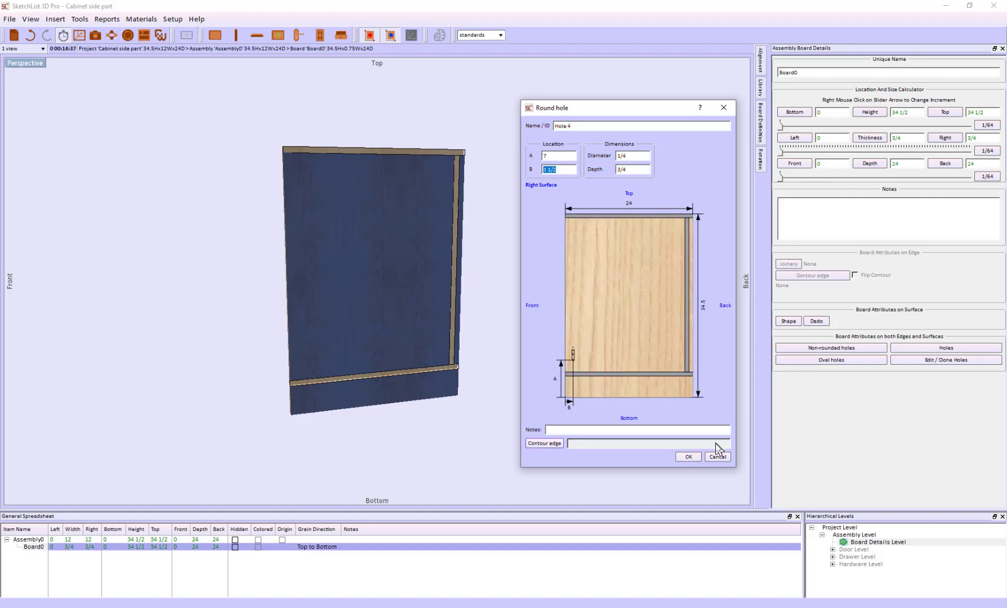
{"action": "left_click", "coordinate": [694, 458]}
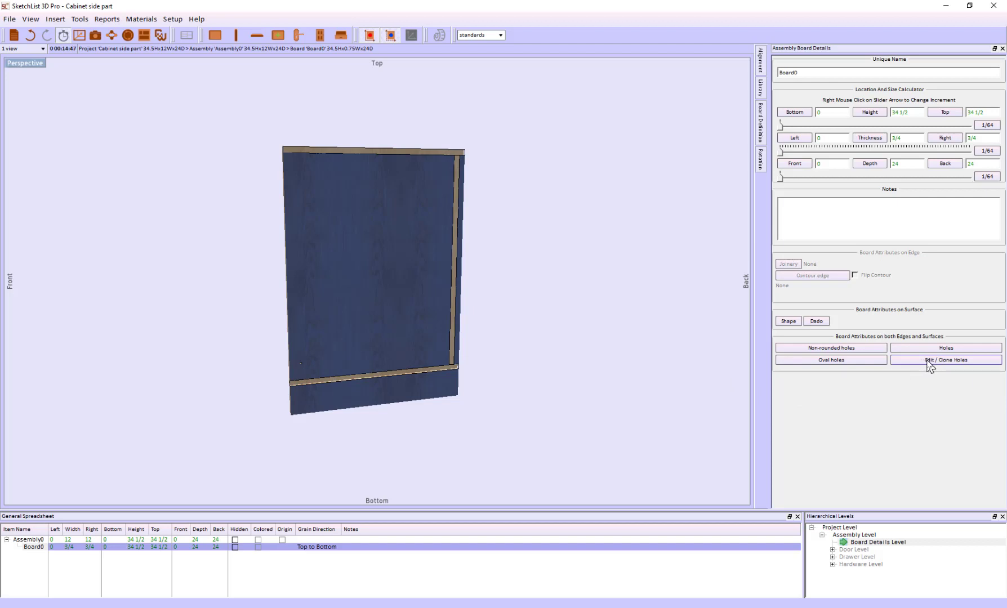
Rename the four holes in the board's hole list as Deck dado, Top rabbet, Back dado and Pin front.
{"action": "left_click", "coordinate": [929, 360]}
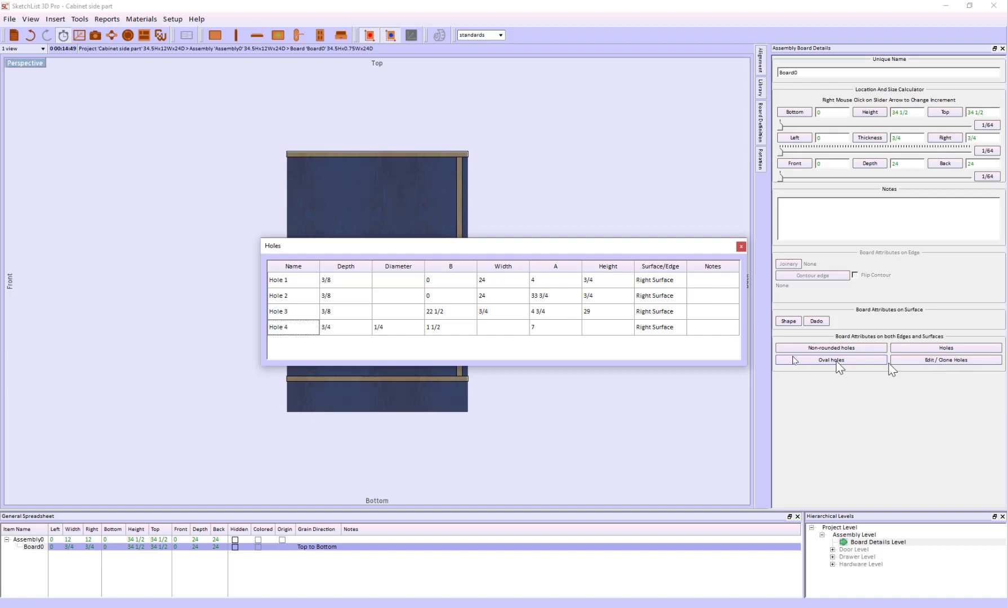
{"action": "left_click_drag", "start_coordinate": [613, 242], "coordinate": [877, 141]}
{"action": "right_click", "coordinate": [570, 179]}
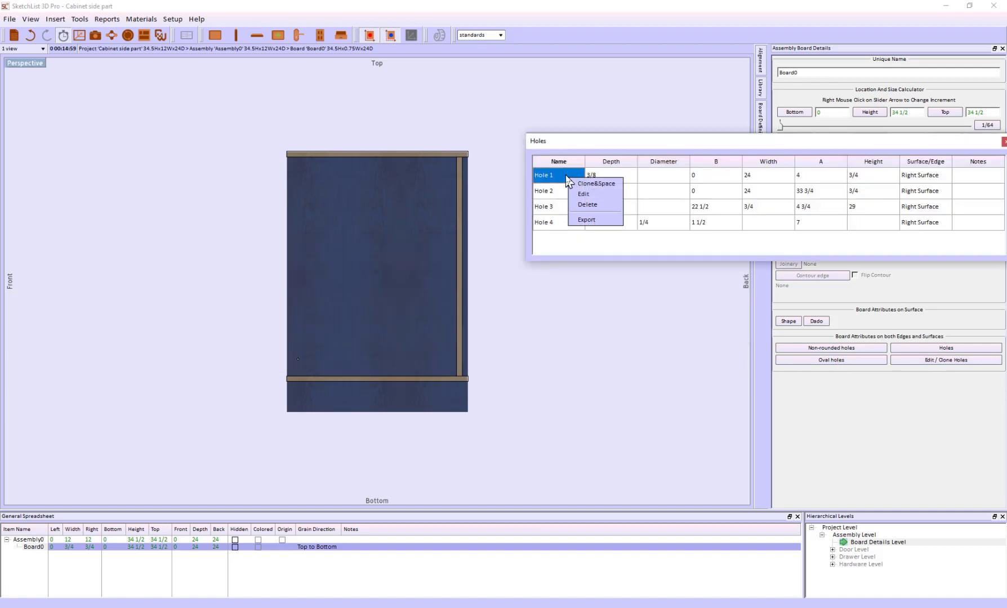
{"action": "key", "text": "Escape"}
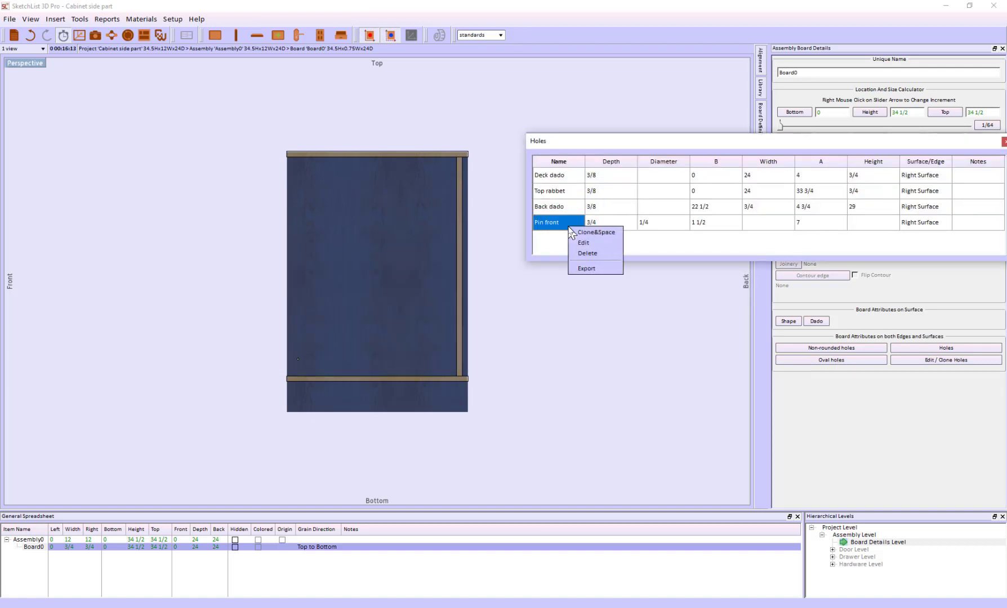
Clone the Pin front hole 12 times upward from the bottom edge with a fixed space of 1.5 between holes.
{"action": "left_click", "coordinate": [599, 233]}
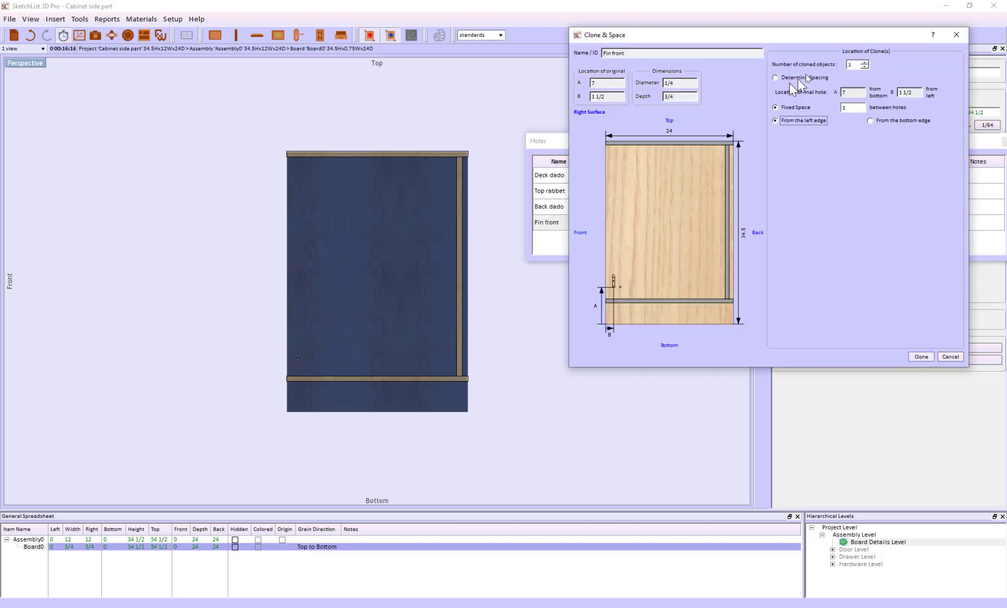
{"action": "left_click", "coordinate": [852, 64]}
{"action": "type", "text": "2"}
{"action": "left_click", "coordinate": [860, 108]}
{"action": "type", "text": "1.5"}
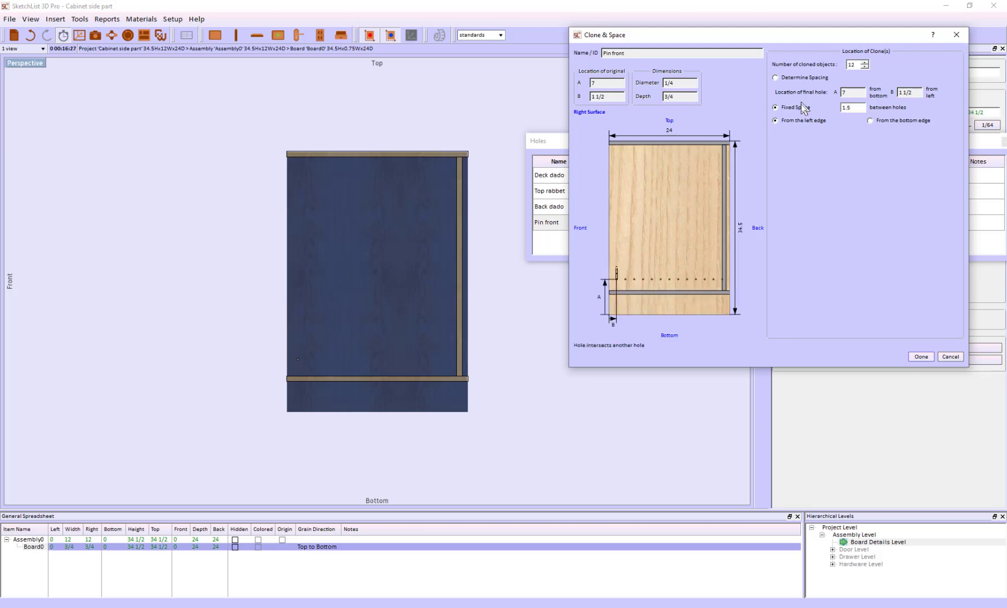
{"action": "left_click", "coordinate": [870, 121]}
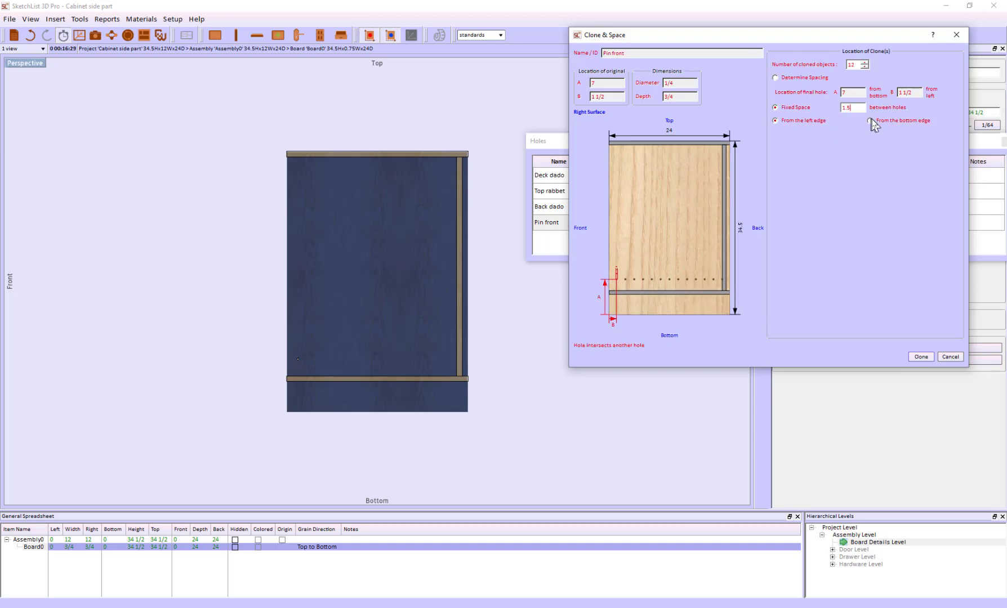
{"action": "left_click", "coordinate": [925, 361]}
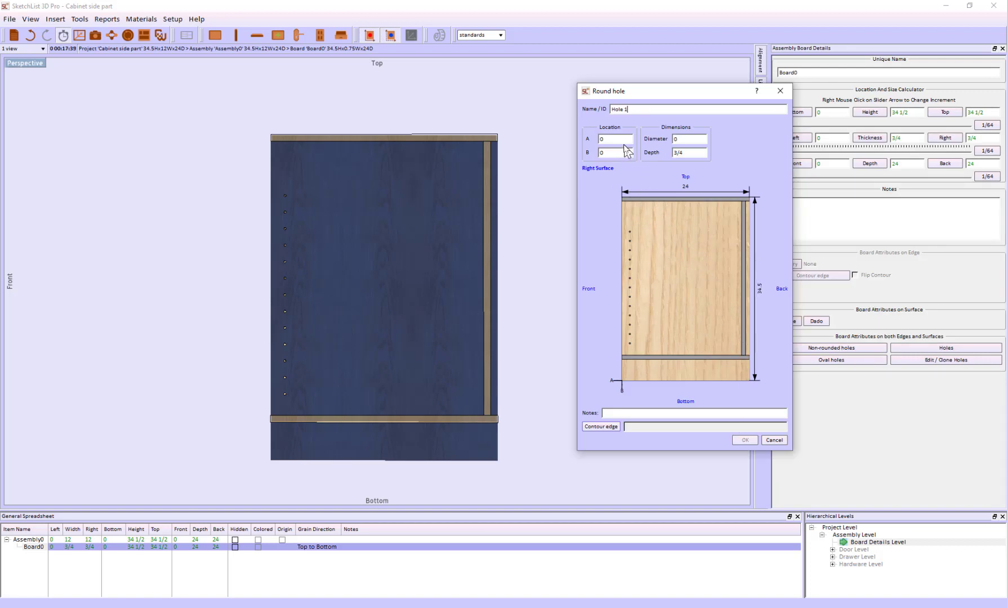
Add a round hole of diameter .25 and depth 3/8 at A 7, B 21 near the board's back dado.
{"action": "type", "text": "7"}
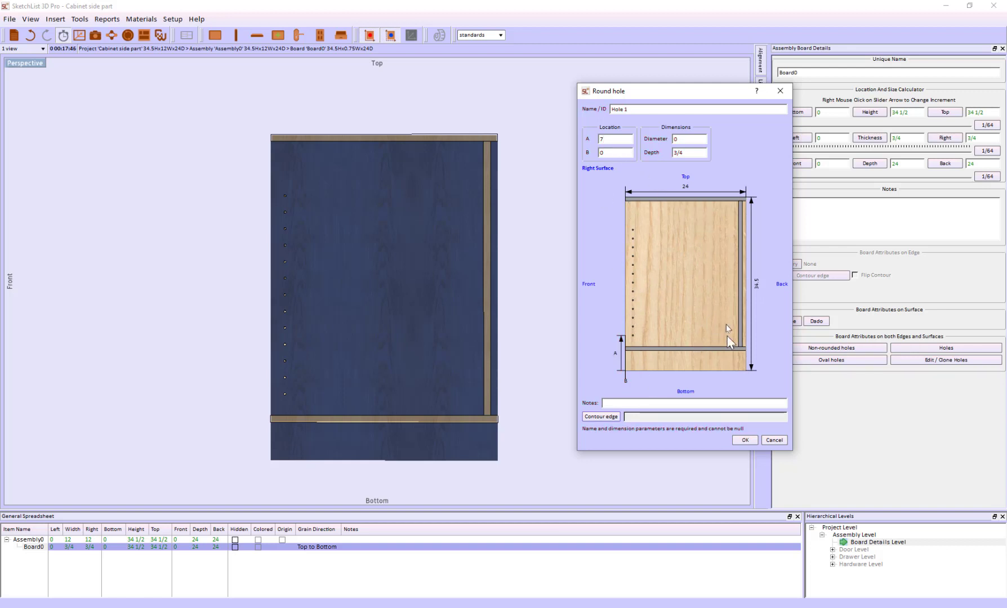
{"action": "double_click", "coordinate": [619, 153]}
{"action": "type", "text": "21"}
{"action": "double_click", "coordinate": [694, 139]}
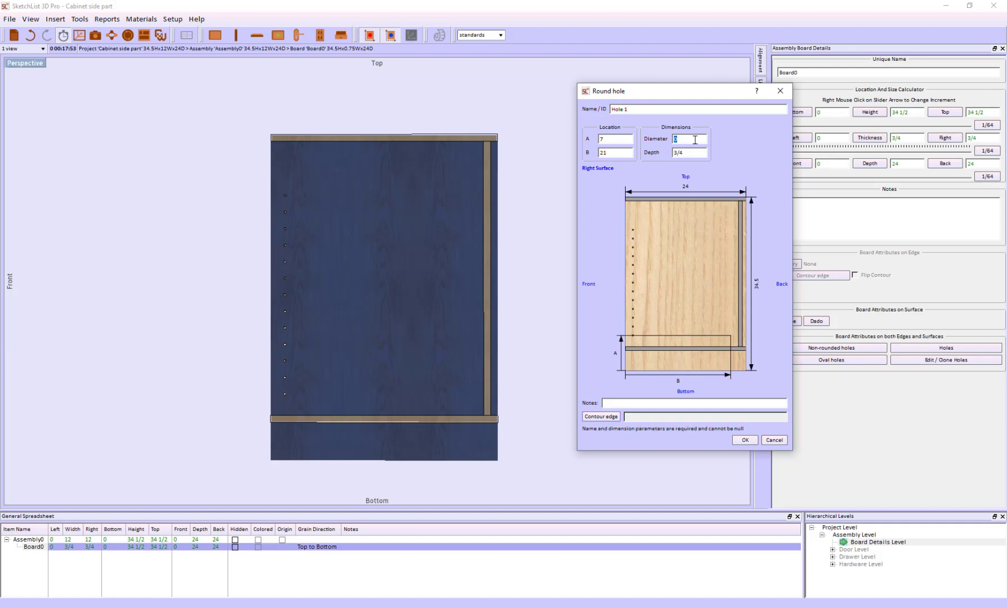
{"action": "type", "text": ".25"}
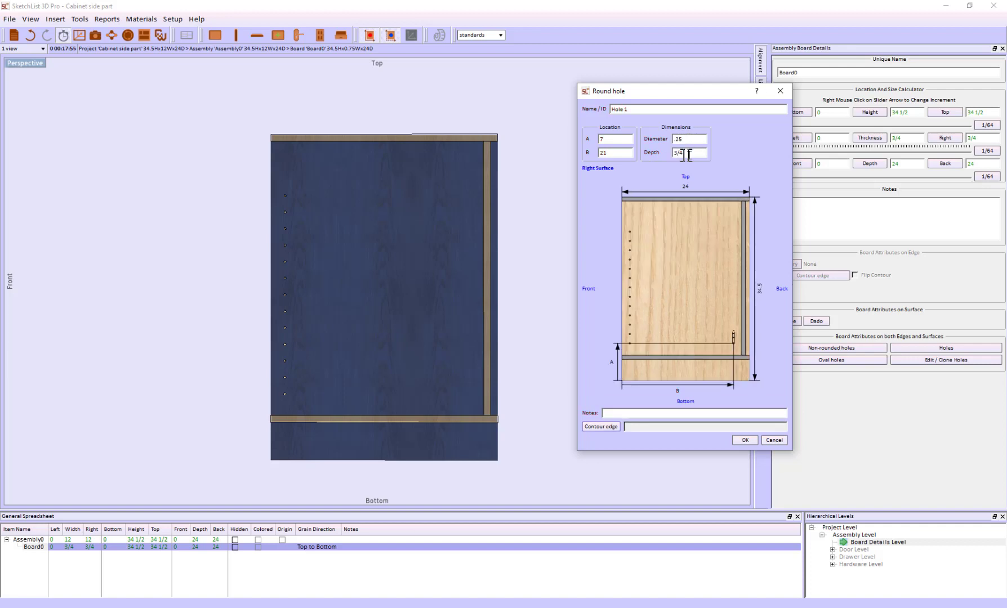
{"action": "double_click", "coordinate": [689, 155]}
{"action": "type", "text": "3/8"}
{"action": "left_click", "coordinate": [747, 439]}
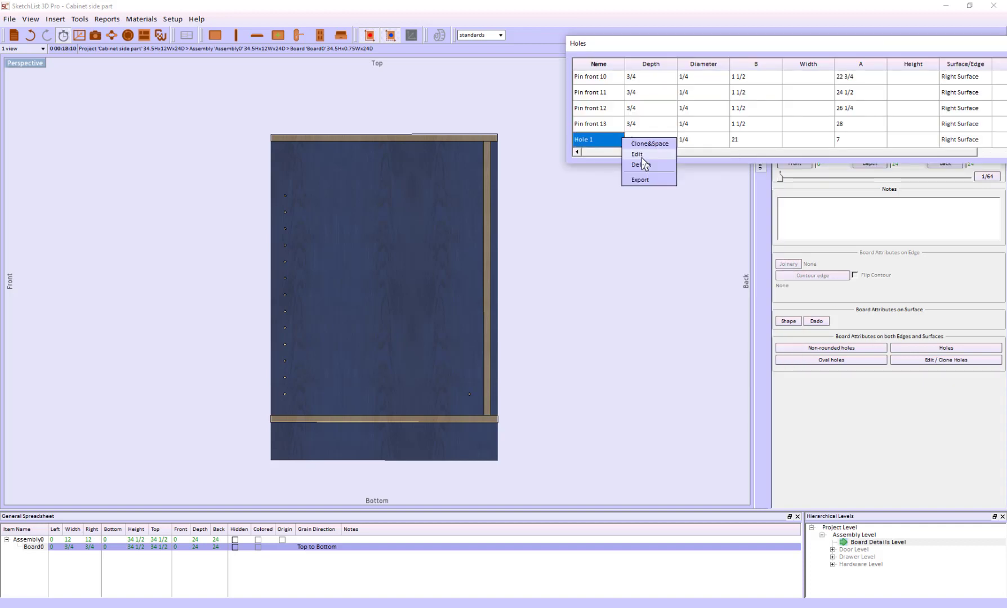
Rename the new rear hole Pin back and clone it 12 times from the bottom edge with a fixed space of 1 1/2.
{"action": "double_click", "coordinate": [597, 139]}
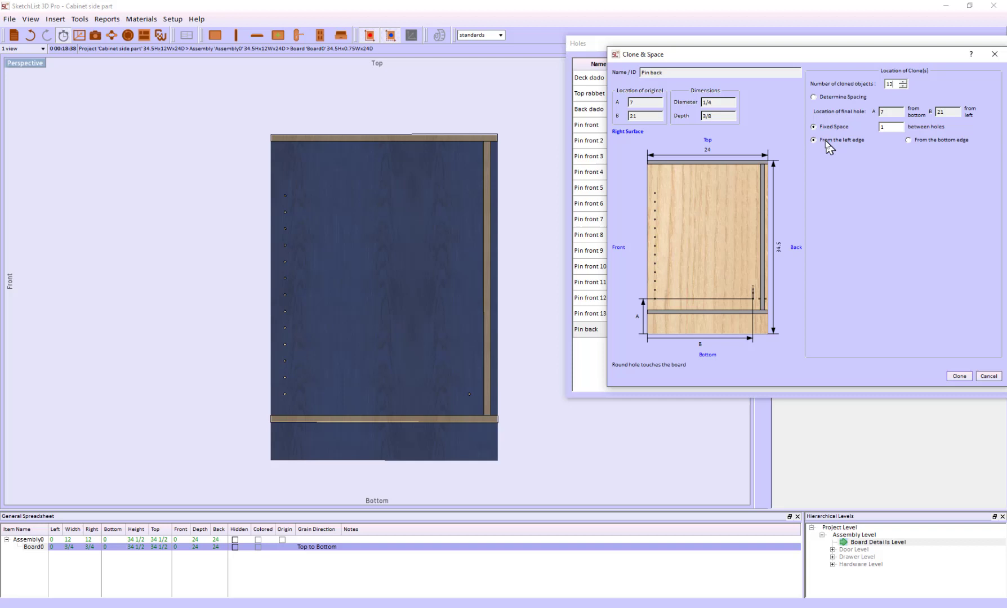
{"action": "left_click", "coordinate": [887, 127]}
{"action": "type", "text": "1.5"}
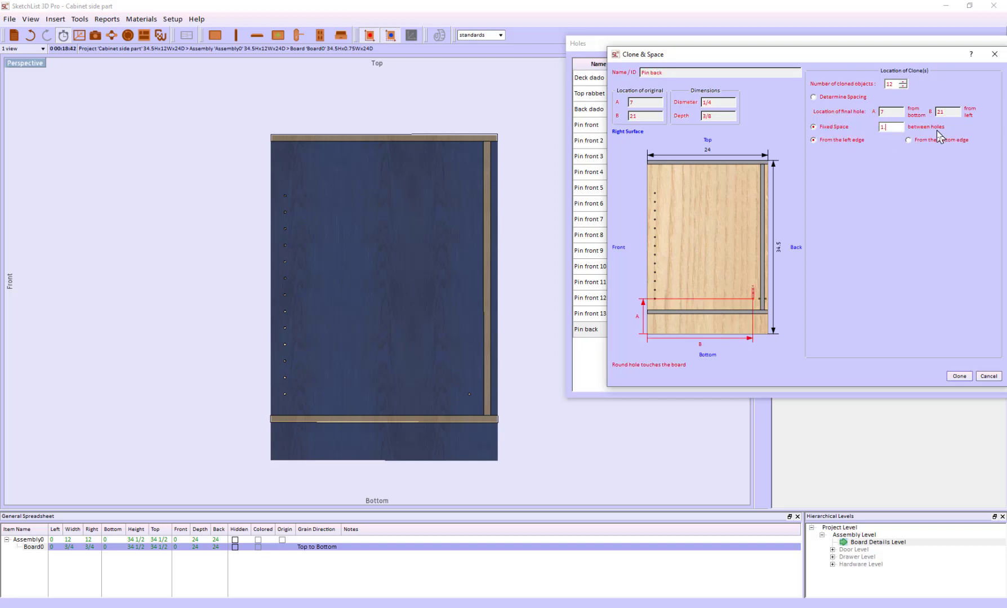
{"action": "left_click", "coordinate": [909, 140]}
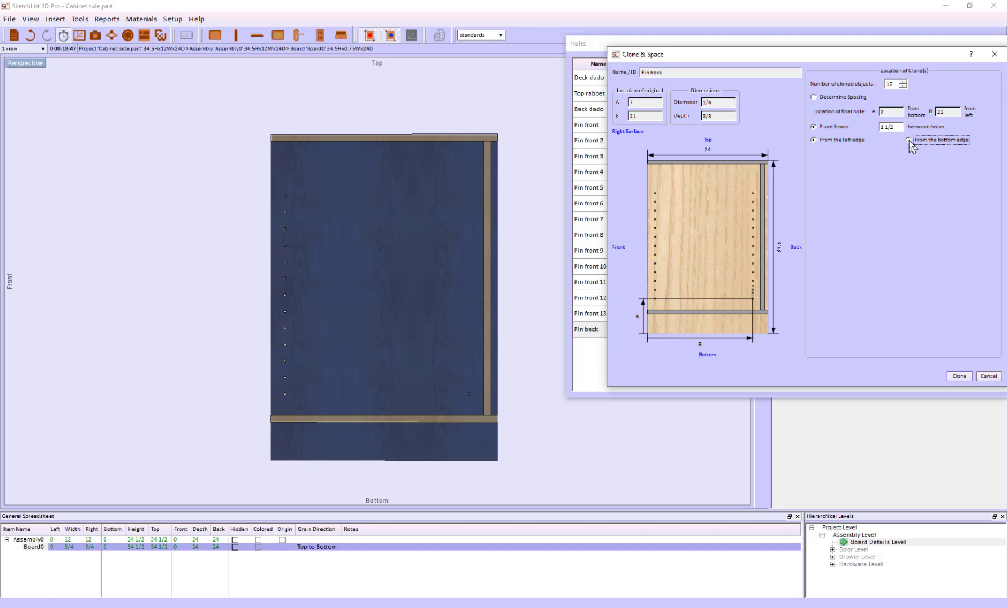
{"action": "left_click", "coordinate": [960, 377]}
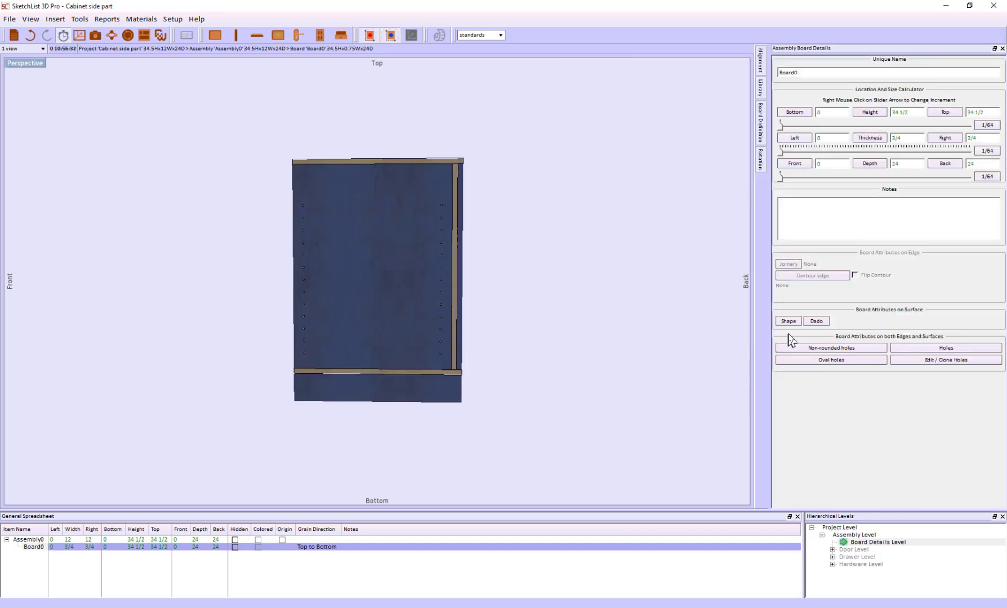
Add a non-round hole at the board's lower front corner, A 0 and B 0, with height 4, width 3 and depth 3/8.
{"action": "left_click", "coordinate": [784, 322]}
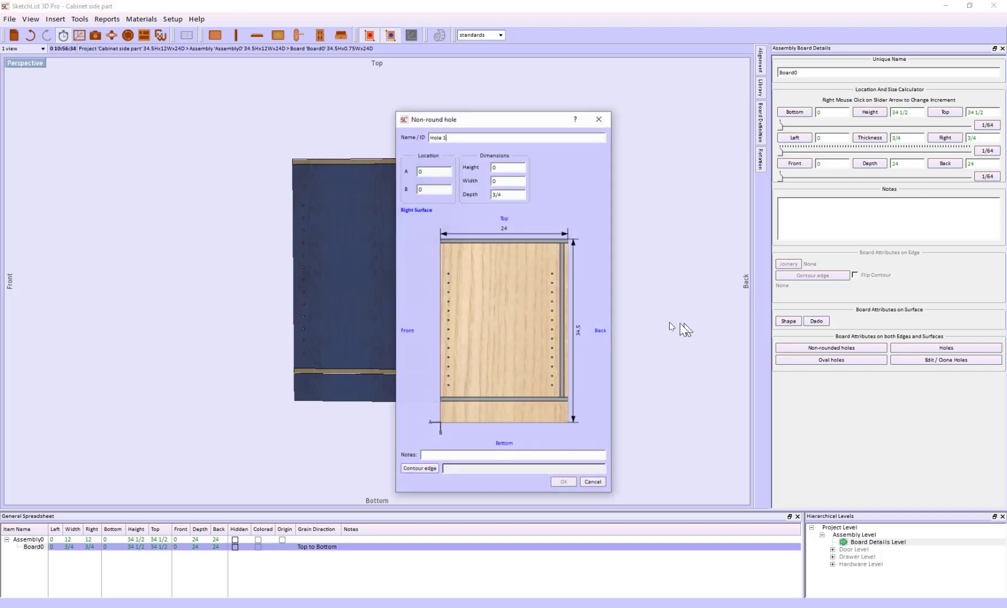
{"action": "left_click_drag", "start_coordinate": [522, 125], "coordinate": [660, 72]}
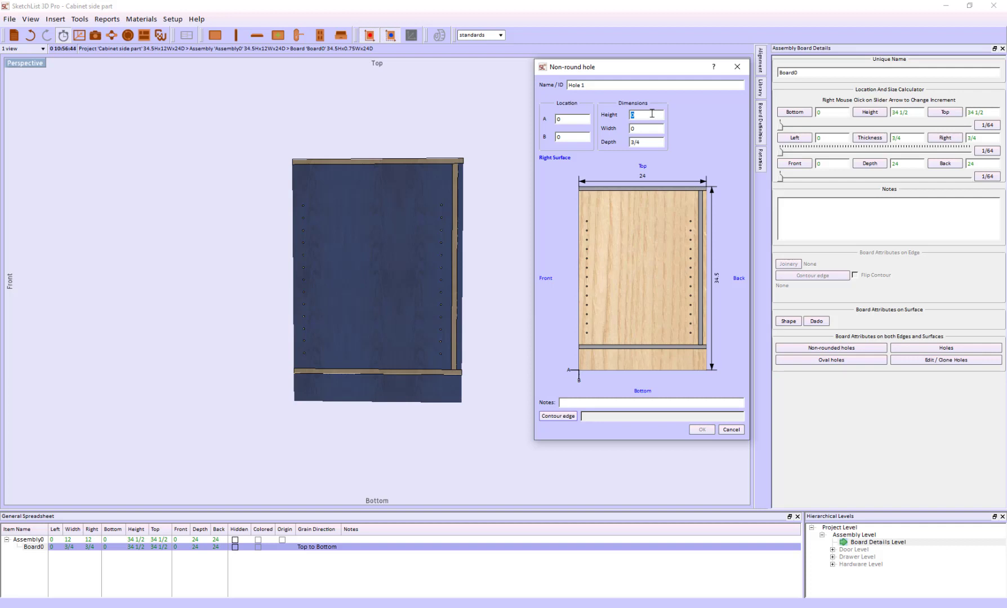
{"action": "type", "text": "4"}
{"action": "left_click", "coordinate": [642, 129]}
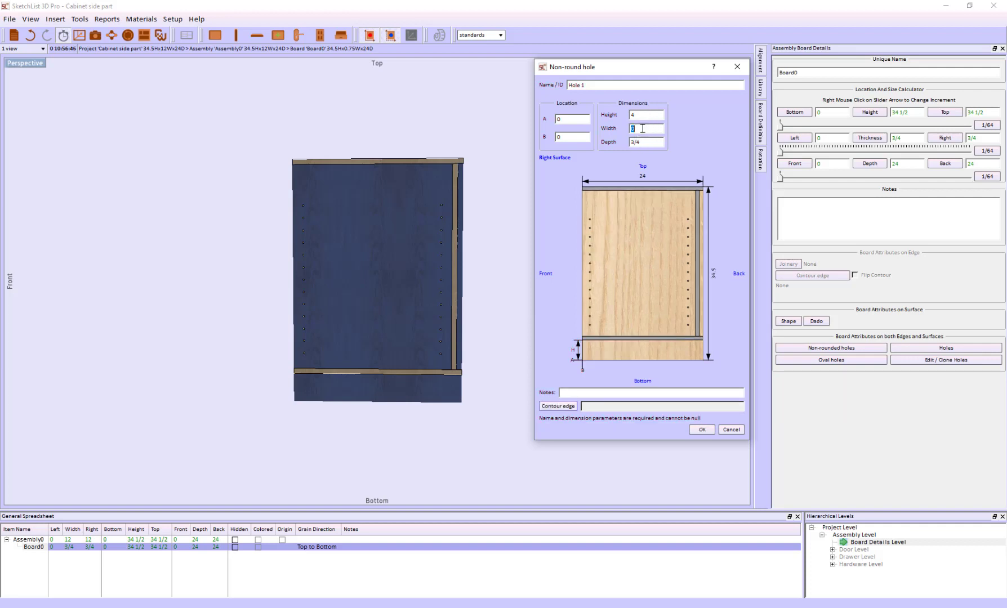
{"action": "type", "text": "3"}
{"action": "left_click", "coordinate": [651, 143]}
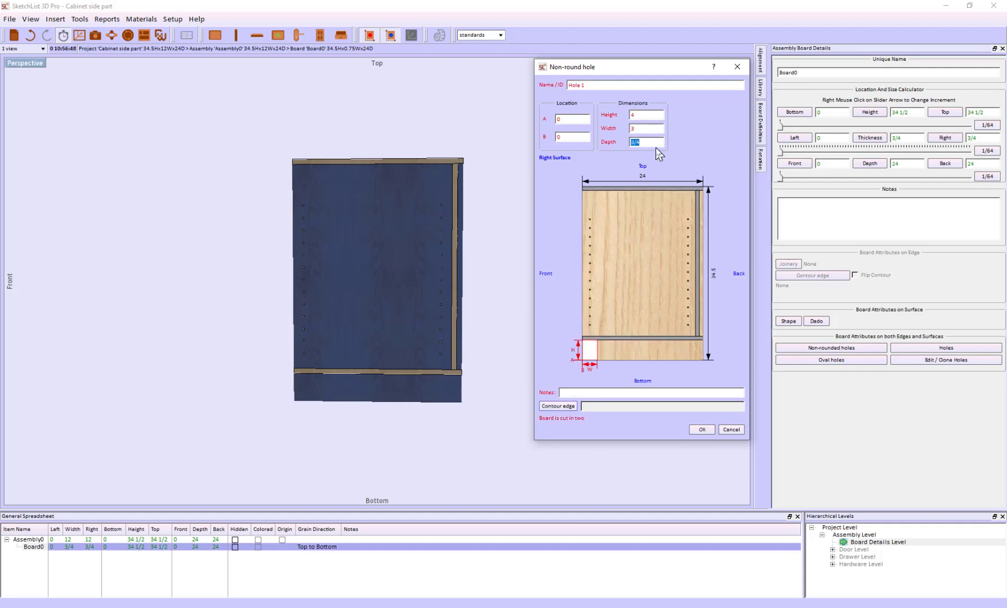
{"action": "type", "text": "3/8"}
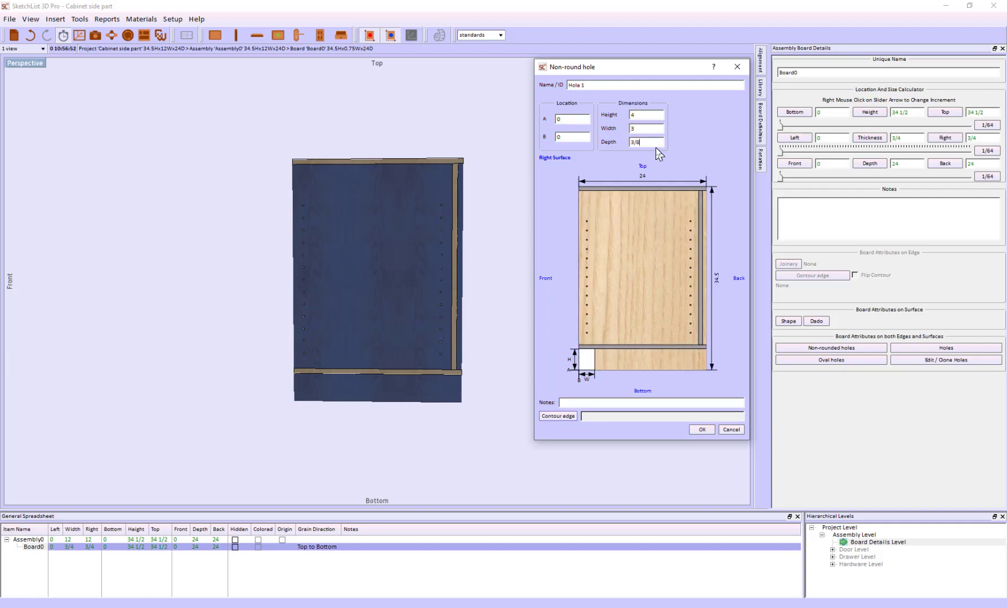
{"action": "left_click", "coordinate": [700, 430]}
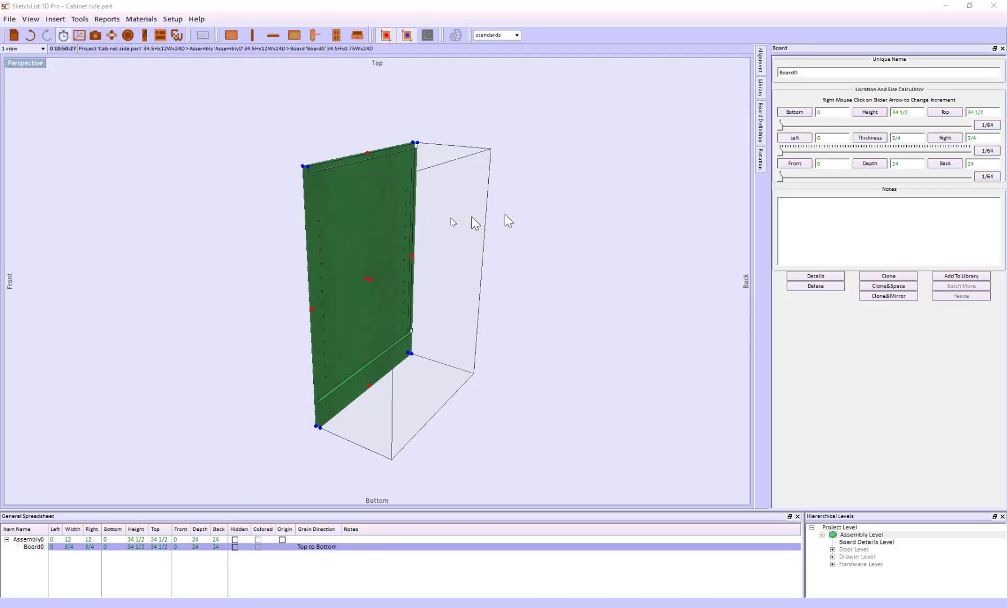
Open the material layout for the board and export it to the Desktop as a DXF file named cnc test.
{"action": "left_click", "coordinate": [160, 35]}
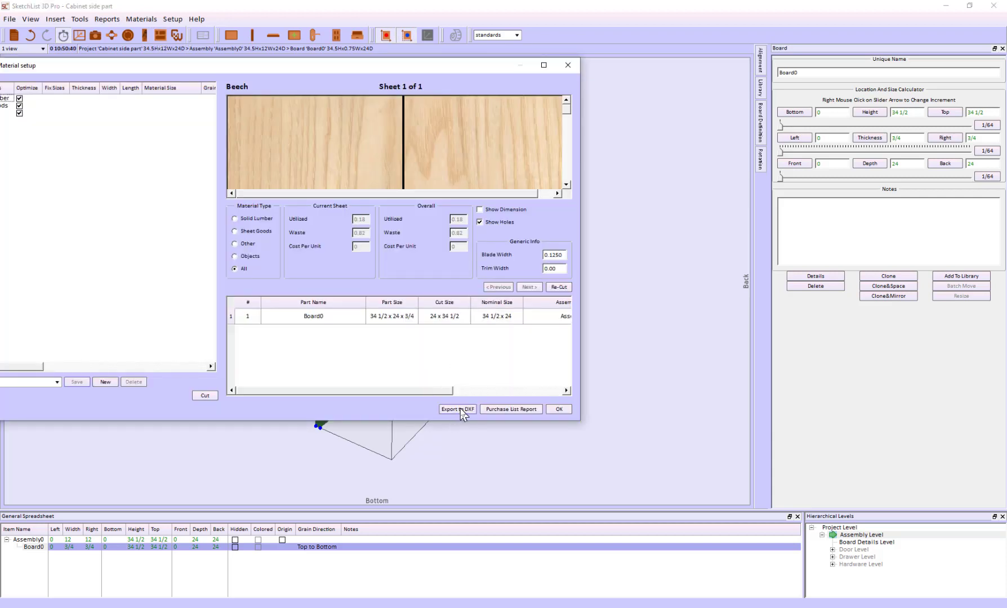
{"action": "left_click", "coordinate": [459, 410]}
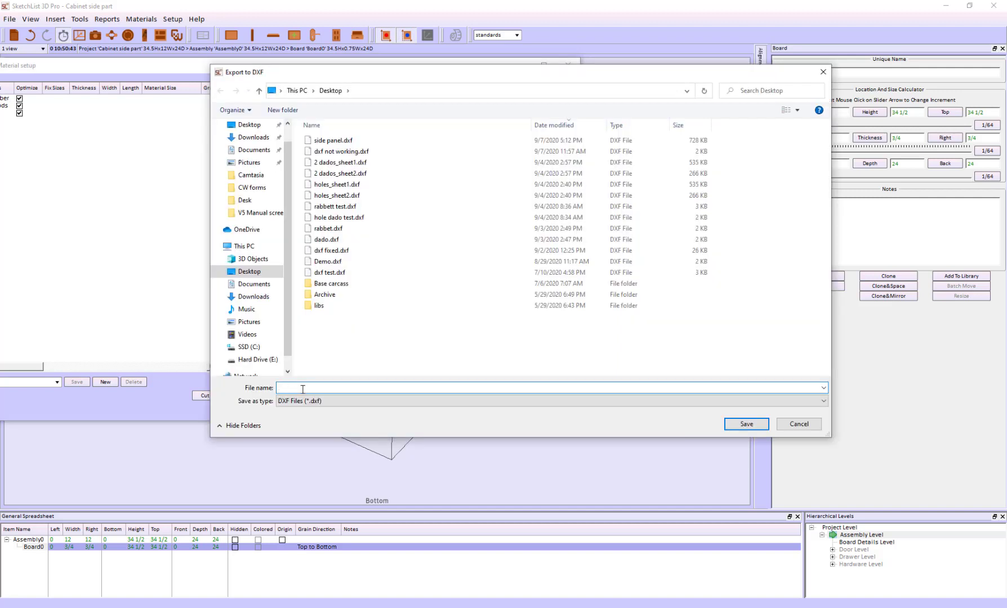
{"action": "type", "text": "side.dxf"}
{"action": "left_click", "coordinate": [746, 424]}
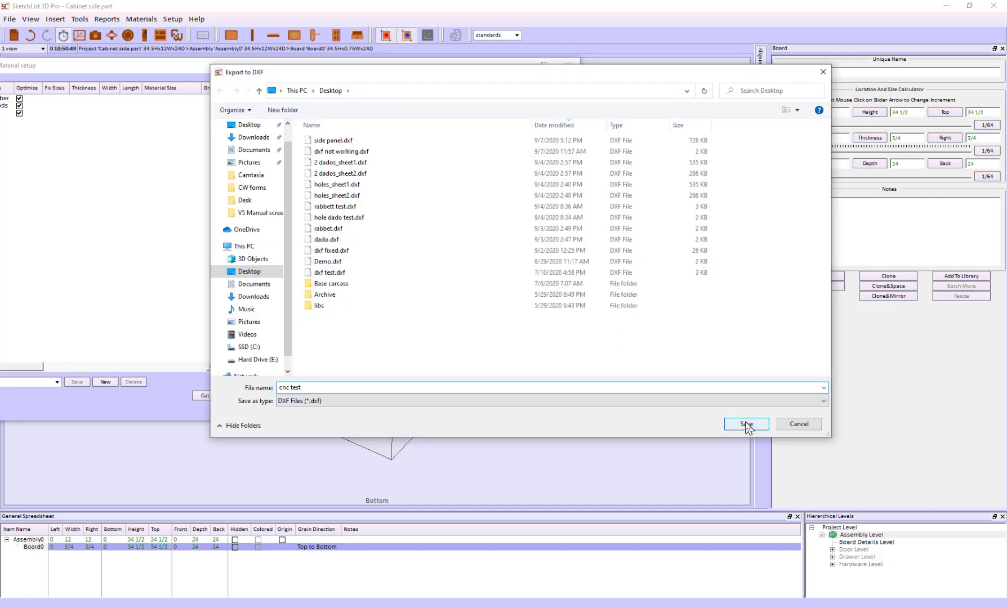